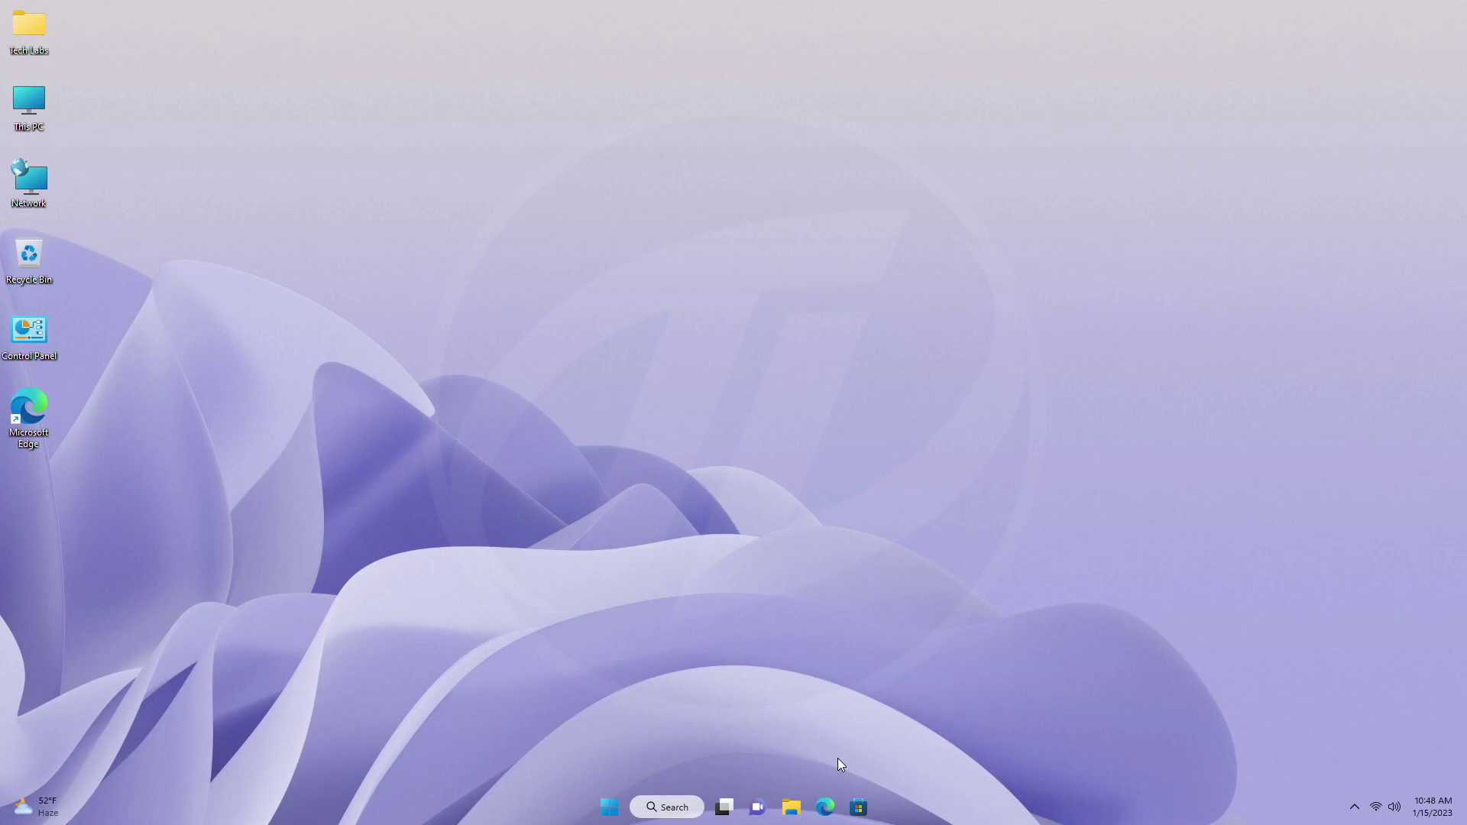
Step: Switch to Microsoft Edge, search the Microsoft apps site for "apple music", and open the Apple Music Preview page
{"action": "left_click", "coordinate": [825, 807]}
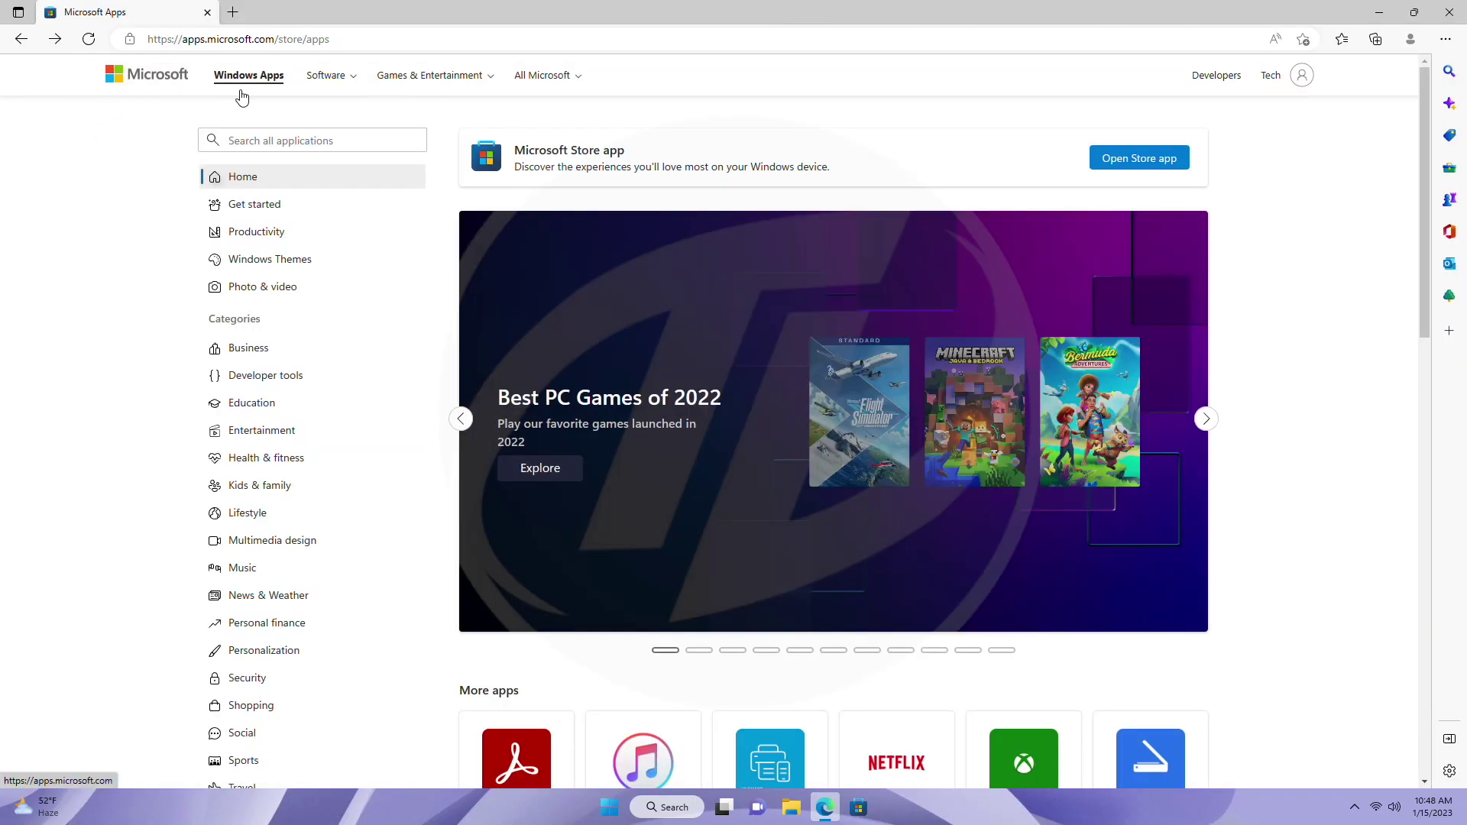
{"action": "left_click", "coordinate": [286, 139]}
{"action": "type", "text": "apple music"}
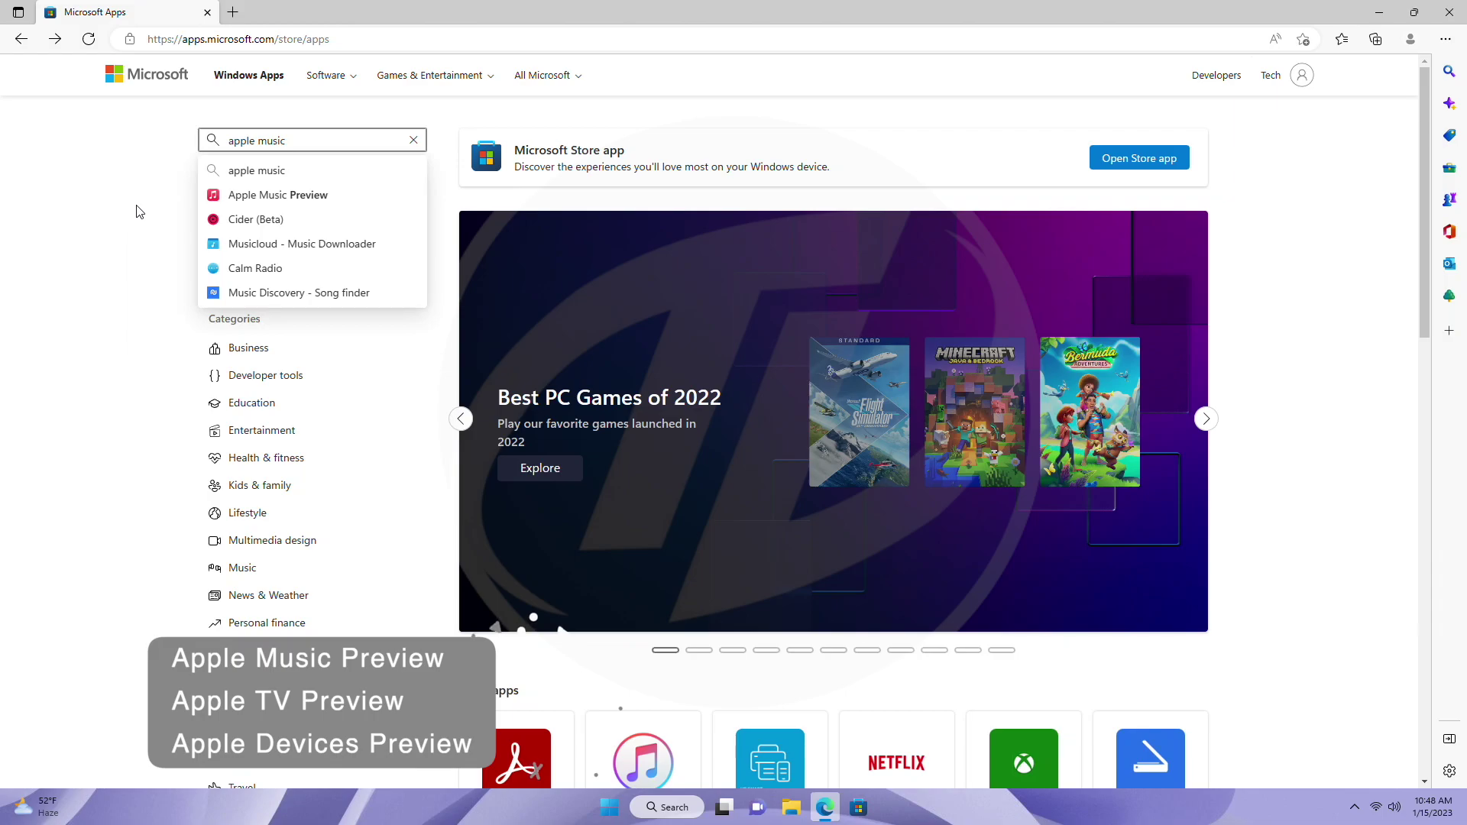
{"action": "left_click", "coordinate": [233, 197]}
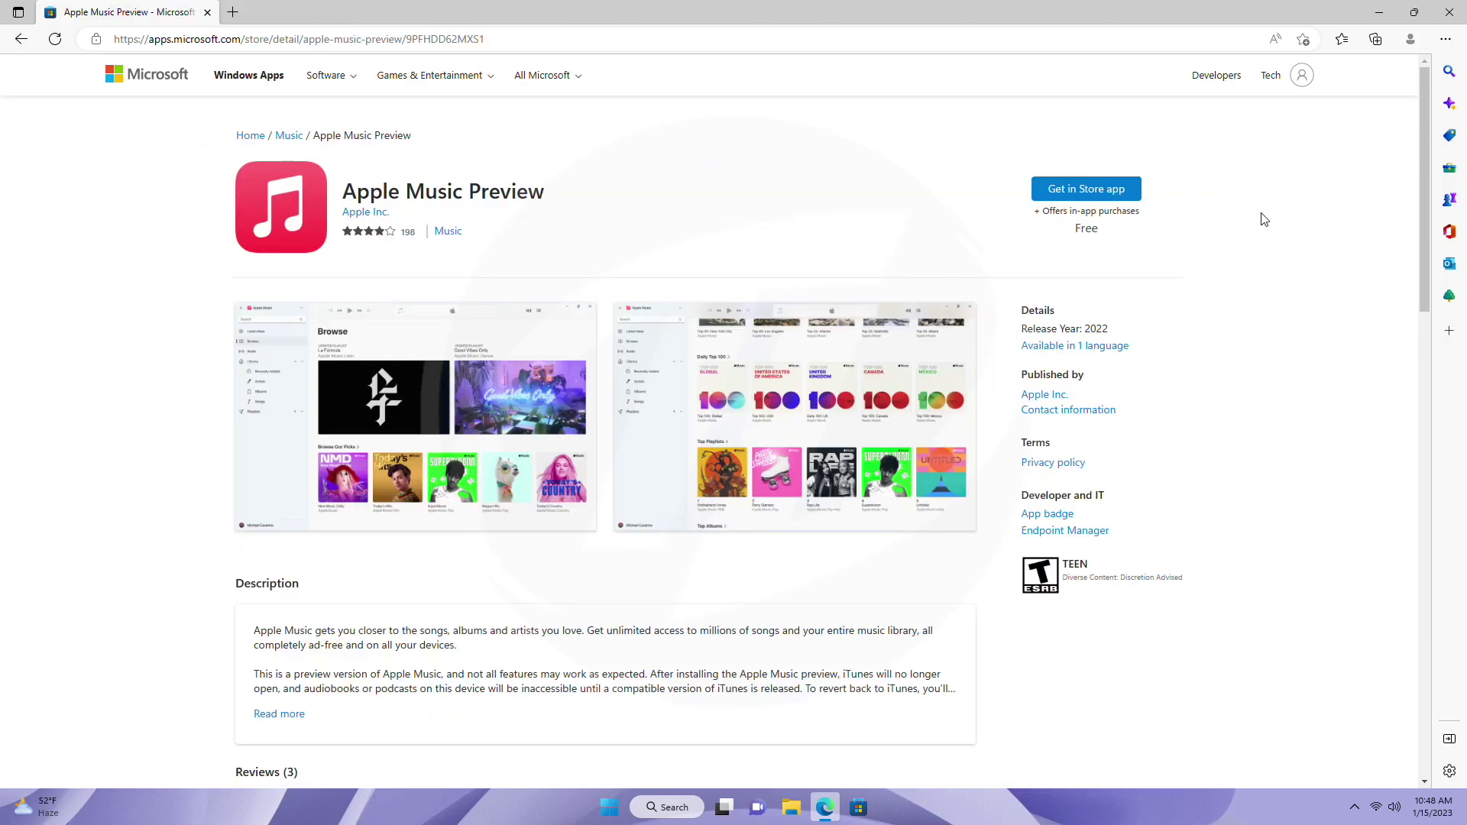
Step: Install Apple Music Preview through the Microsoft Store and review its full details, including the description and system requirements
{"action": "left_click", "coordinate": [1077, 200]}
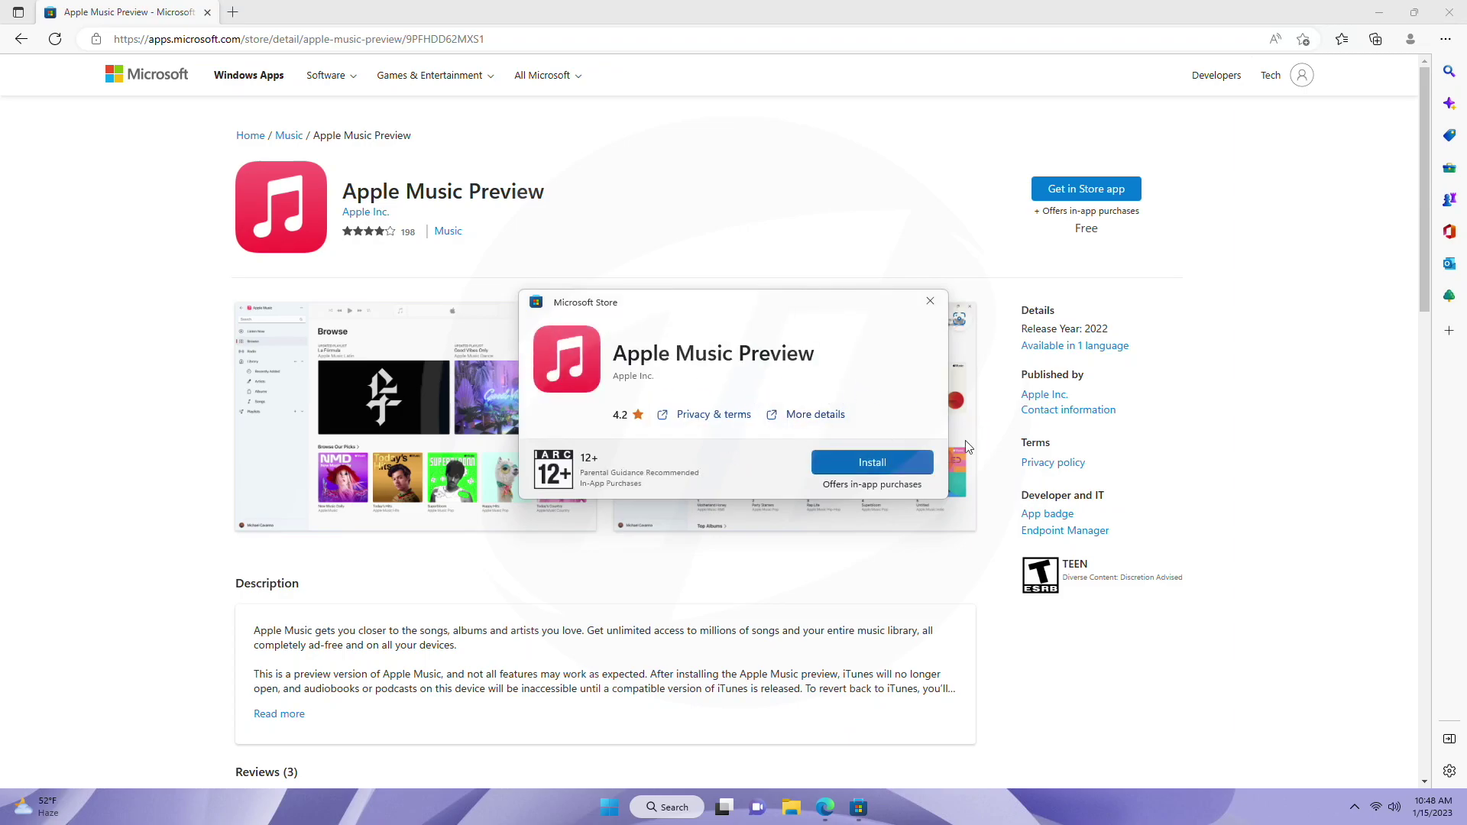
{"action": "left_click", "coordinate": [871, 461]}
{"action": "left_click", "coordinate": [825, 414]}
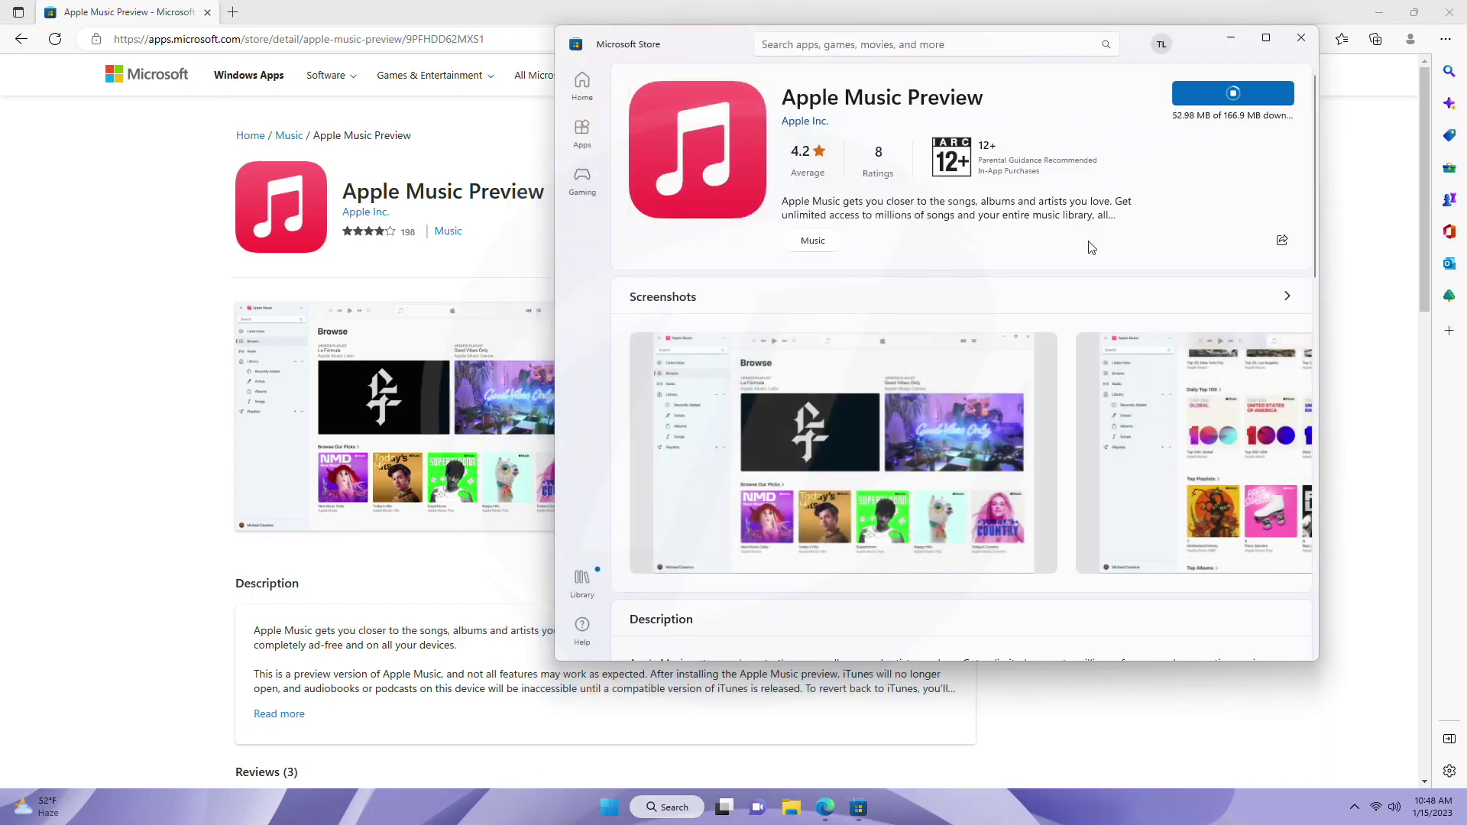
{"action": "scroll", "coordinate": [1012, 317], "scroll_direction": "down", "scroll_amount": 6}
{"action": "scroll", "coordinate": [1012, 328], "scroll_direction": "down", "scroll_amount": 5}
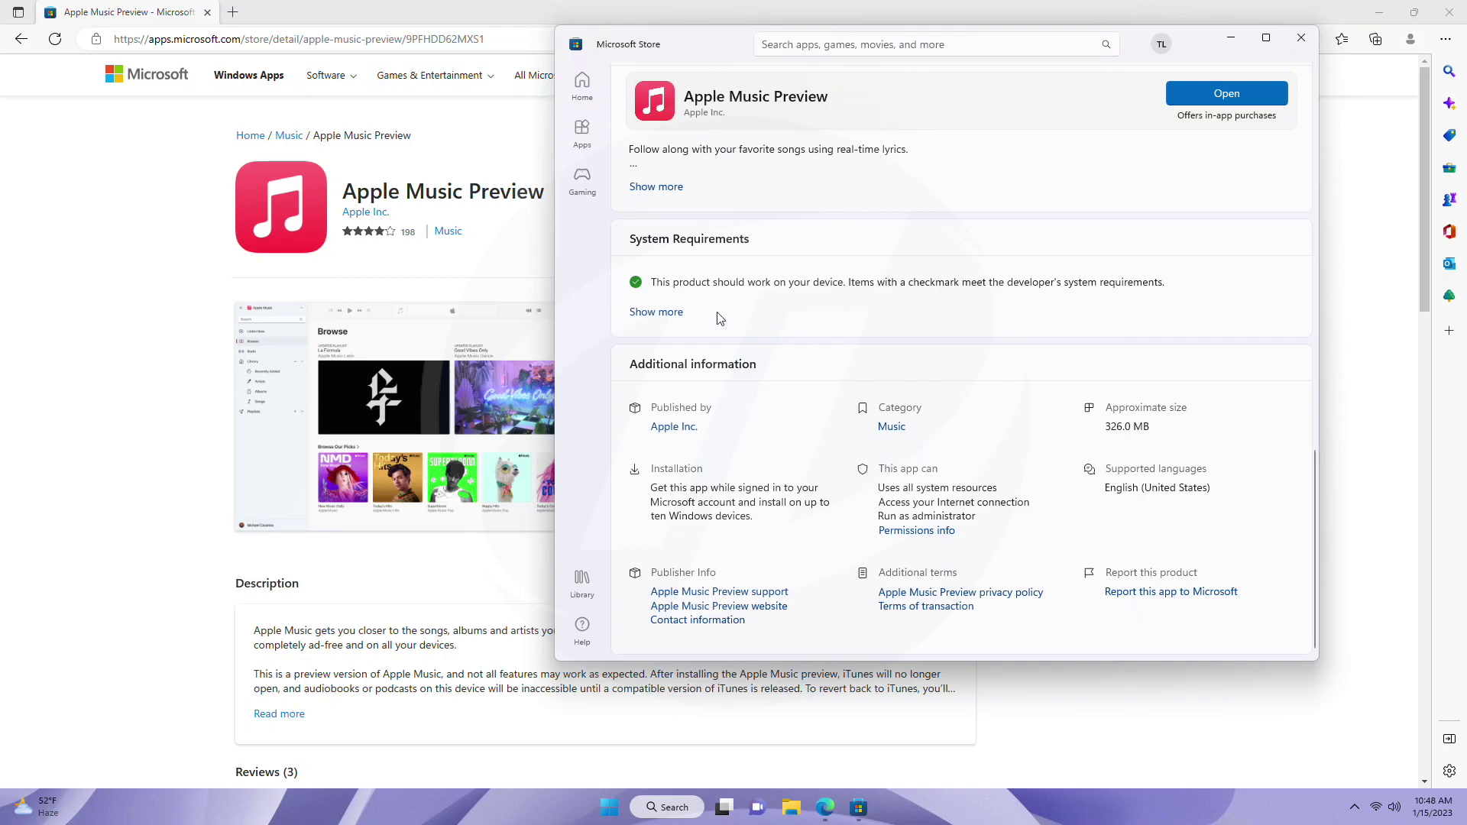
{"action": "left_click", "coordinate": [657, 313]}
{"action": "scroll", "coordinate": [868, 393], "scroll_direction": "up", "scroll_amount": 11}
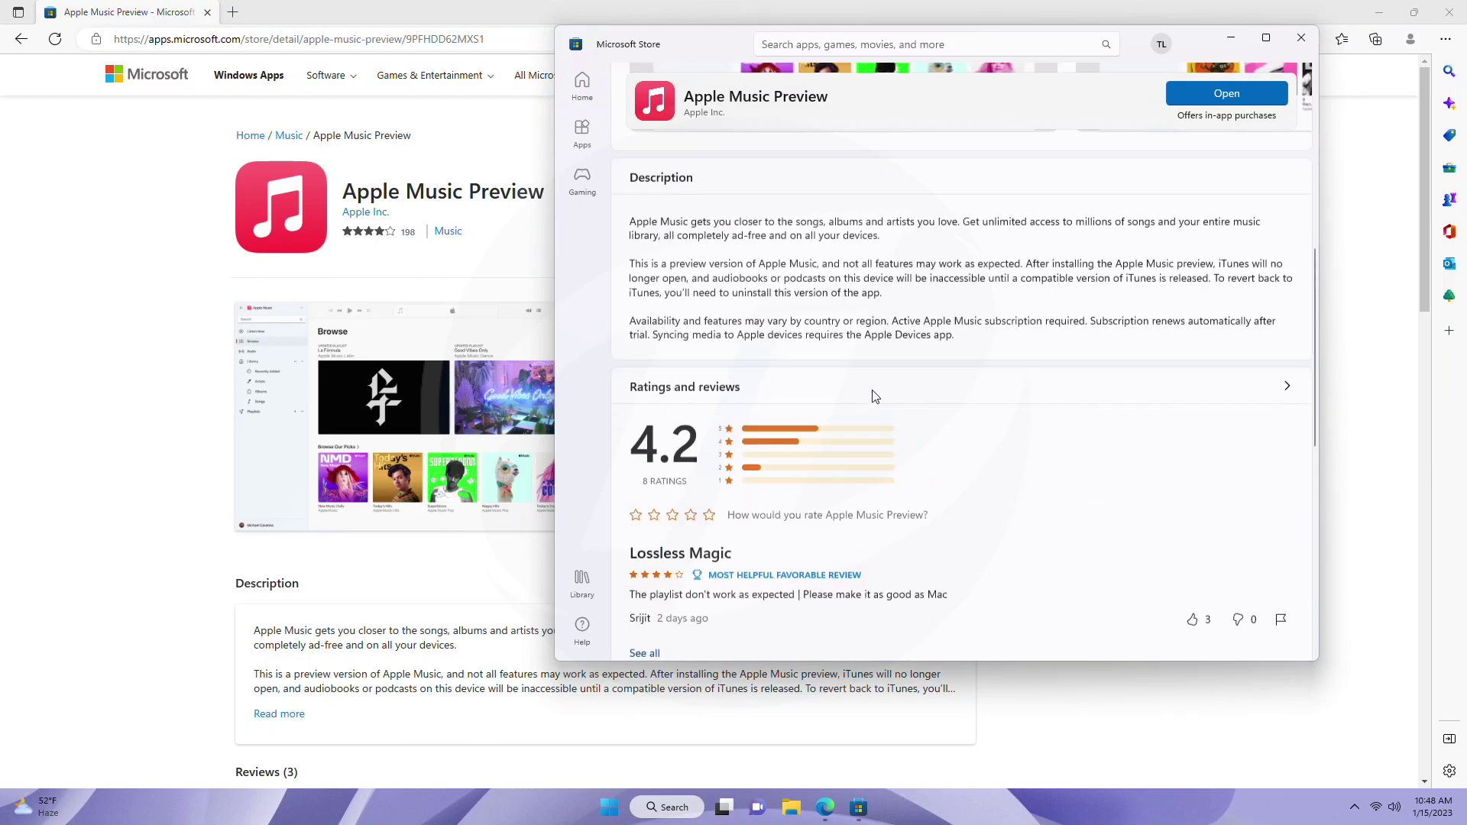
Step: Launch Apple Music, complete its agreement and welcome prompts, and close it along with the Microsoft Store window
{"action": "left_click", "coordinate": [1209, 103]}
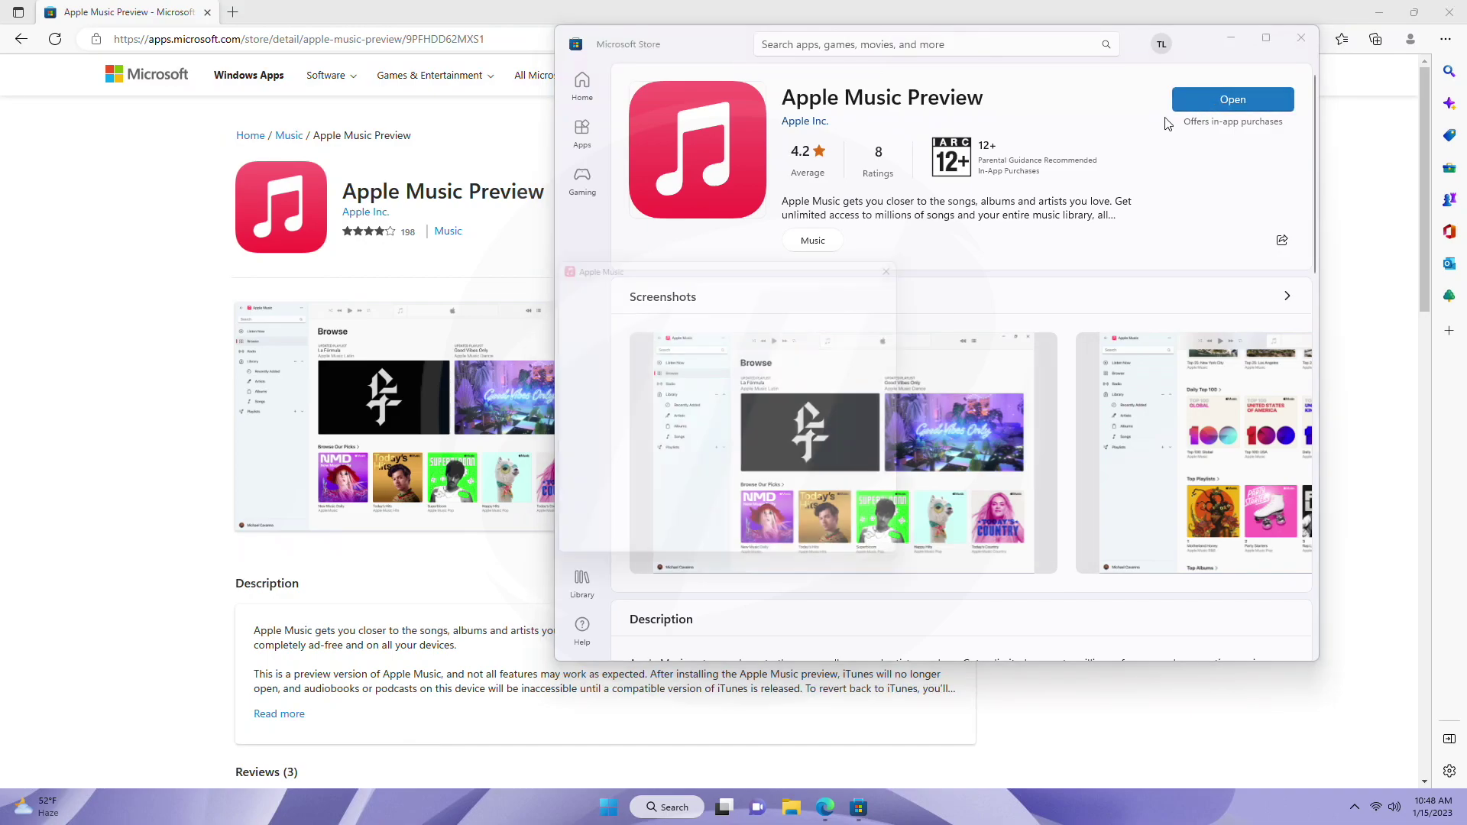
{"action": "left_click", "coordinate": [642, 544]}
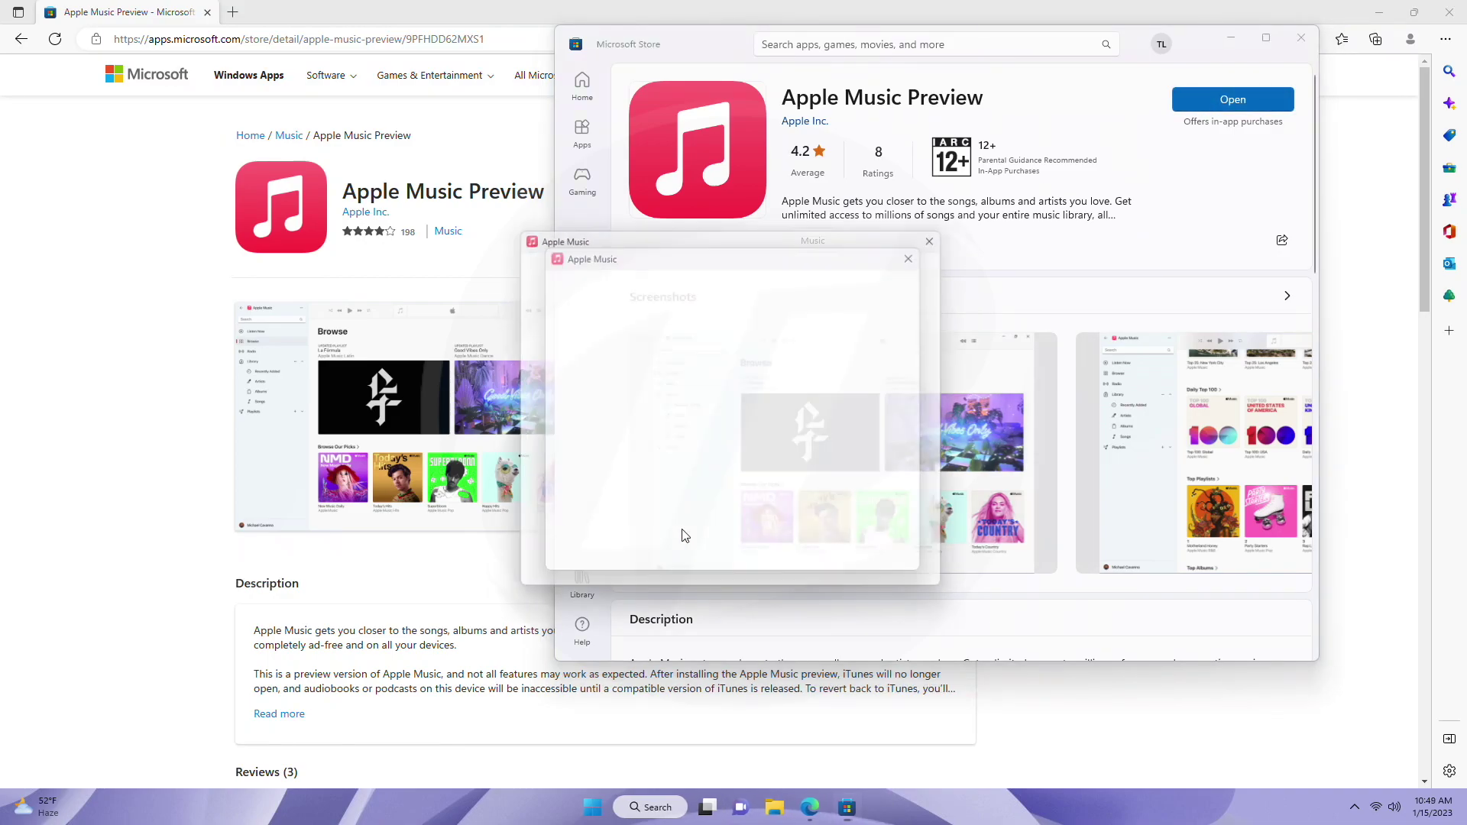
{"action": "left_click", "coordinate": [837, 572]}
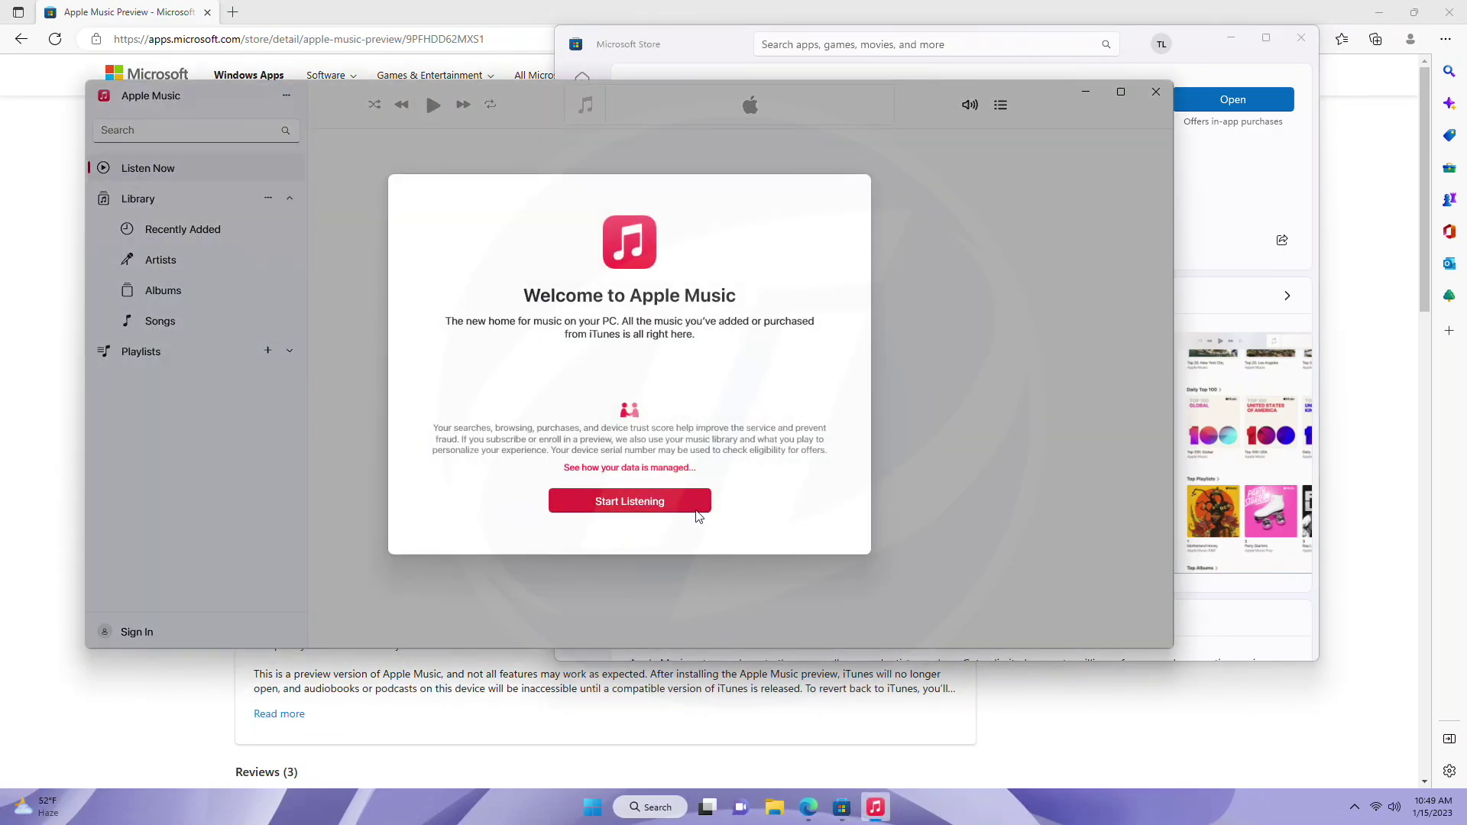
{"action": "left_click", "coordinate": [698, 516]}
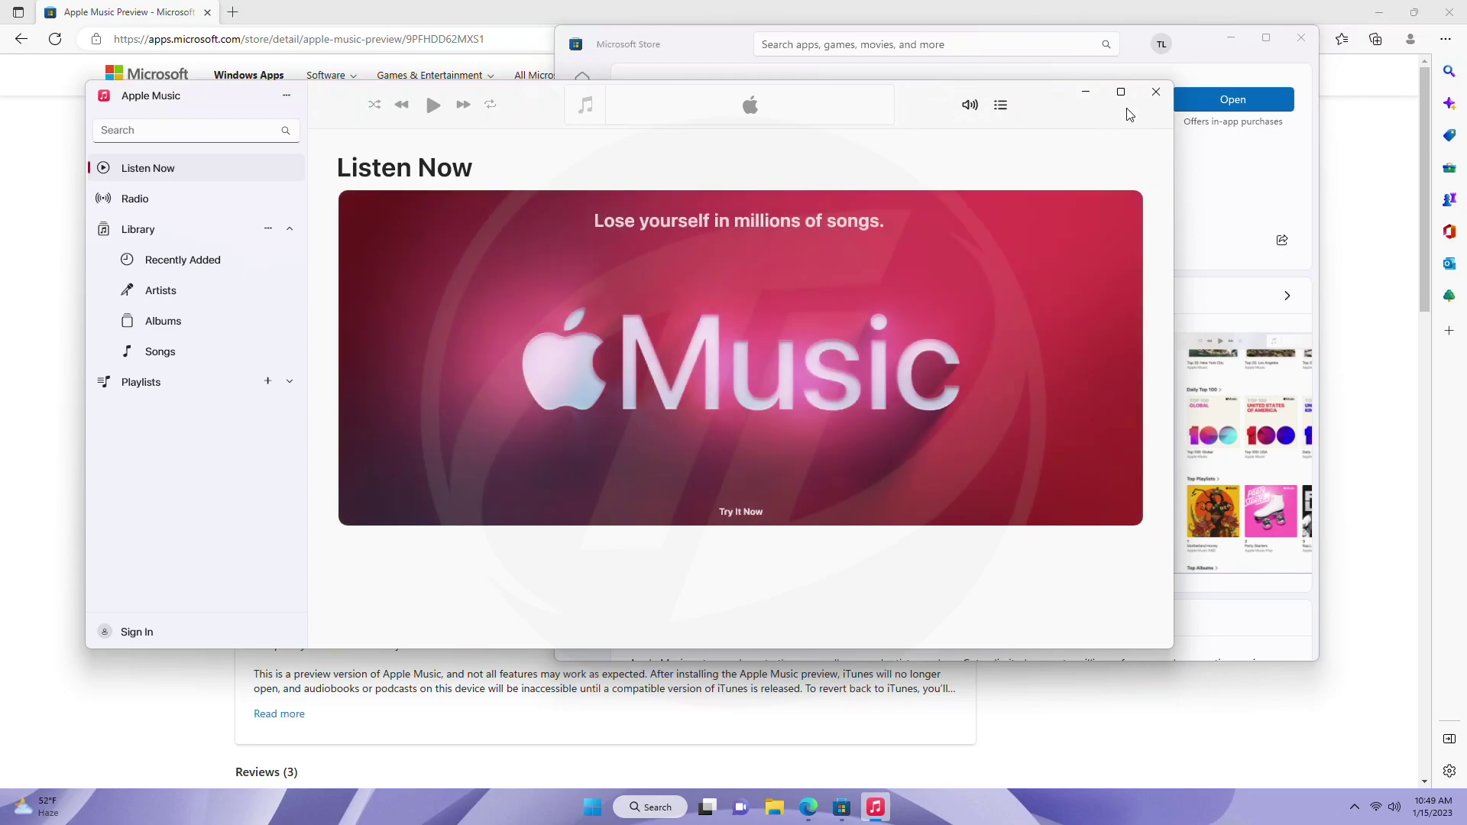
{"action": "left_click", "coordinate": [1154, 95]}
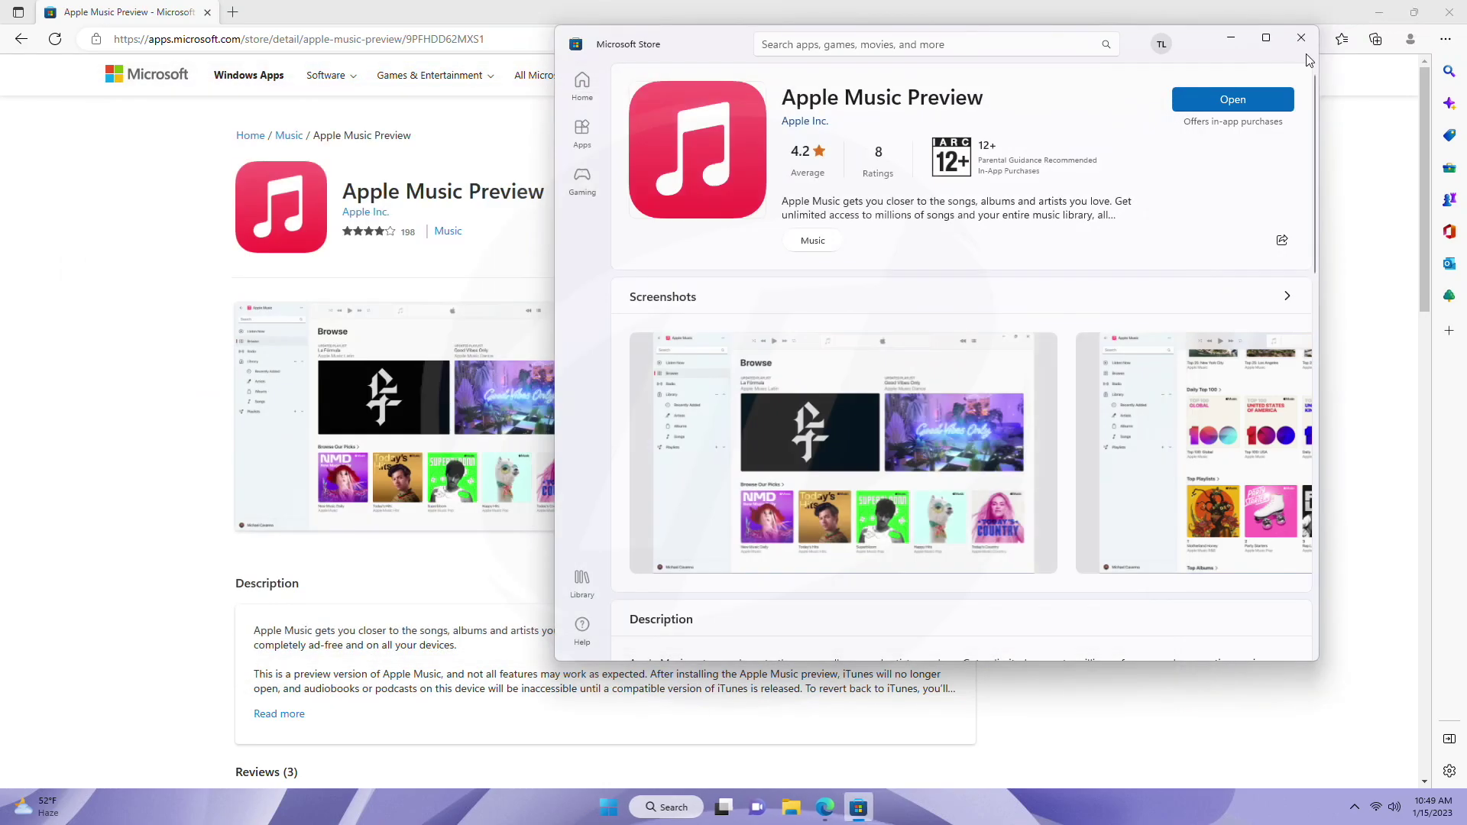
{"action": "left_click", "coordinate": [1301, 37]}
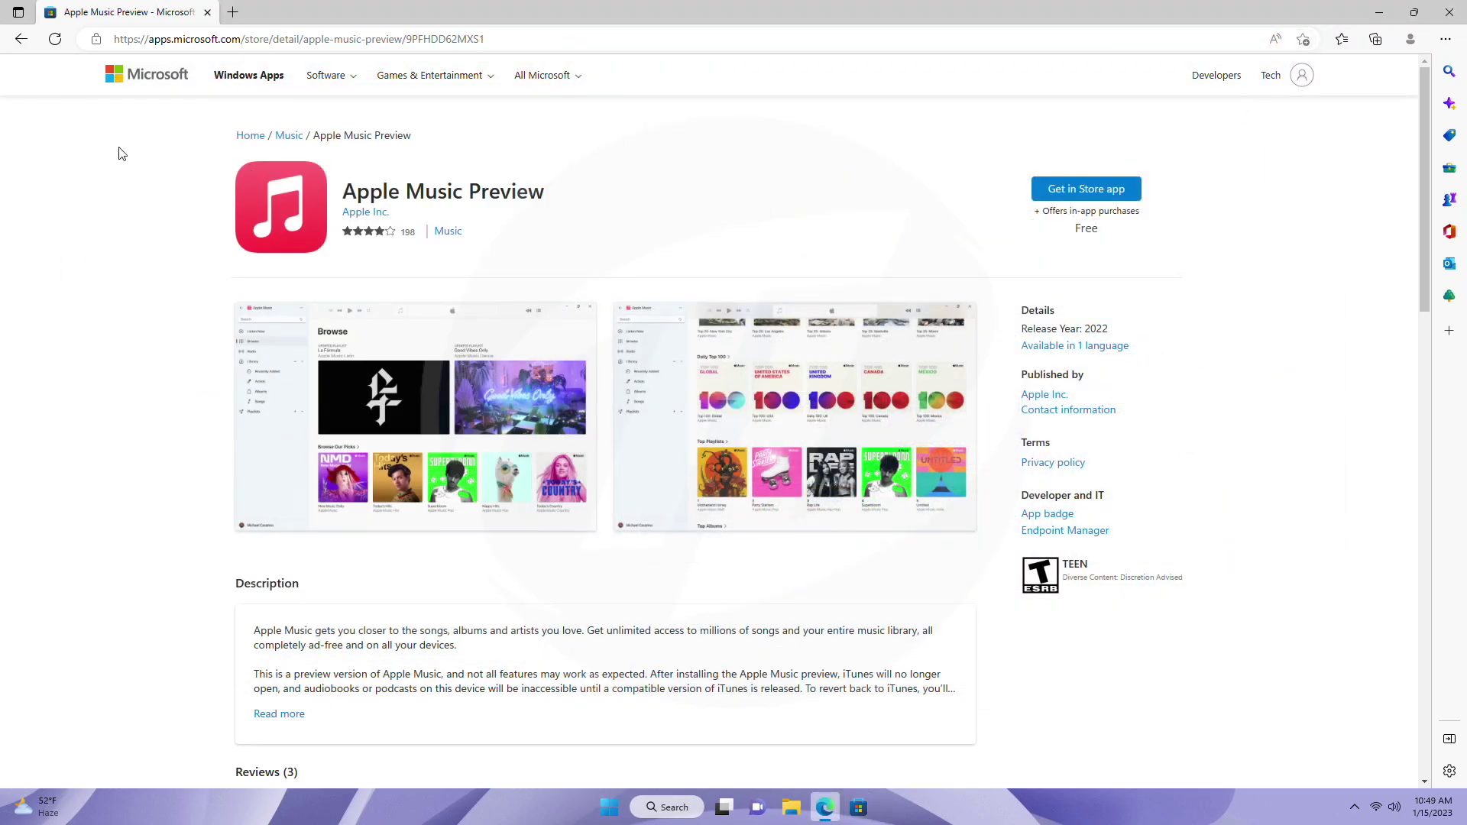
Step: Return to the Microsoft apps home page, search for "apple tv", and install Apple TV Preview through the Store
{"action": "key", "text": "alt+Left"}
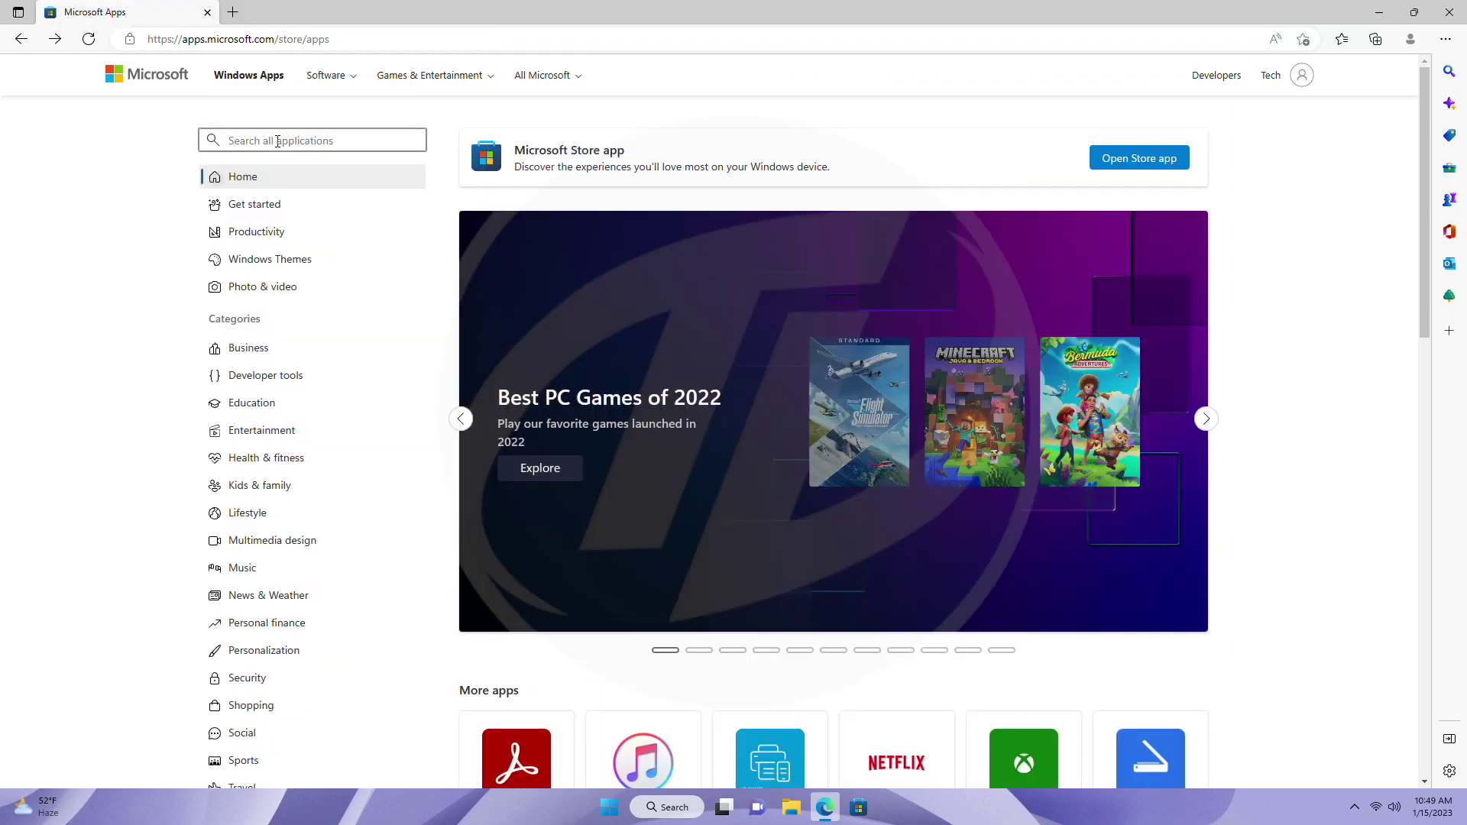
{"action": "type", "text": "apple tv"}
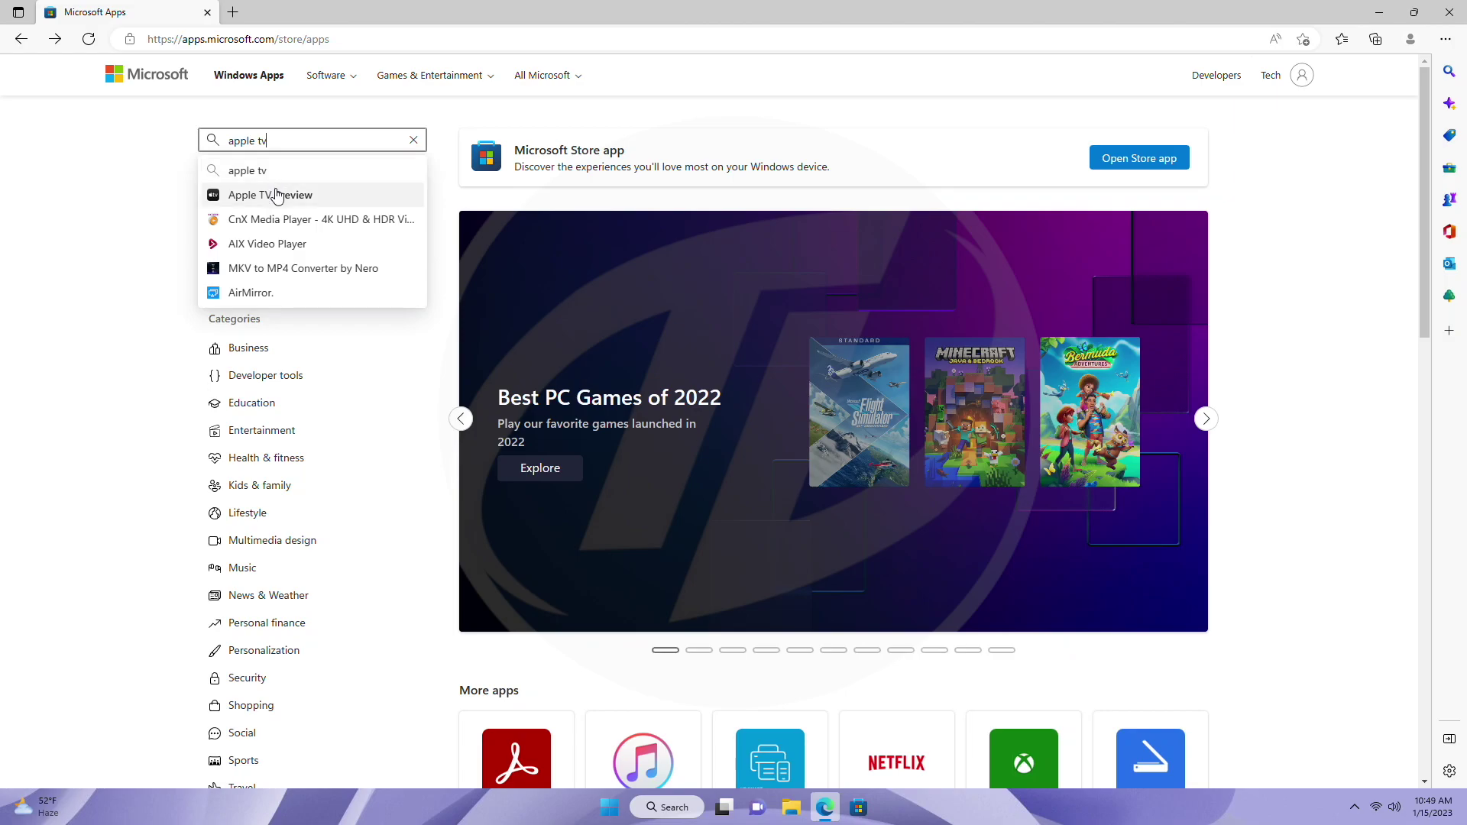
{"action": "left_click", "coordinate": [277, 193]}
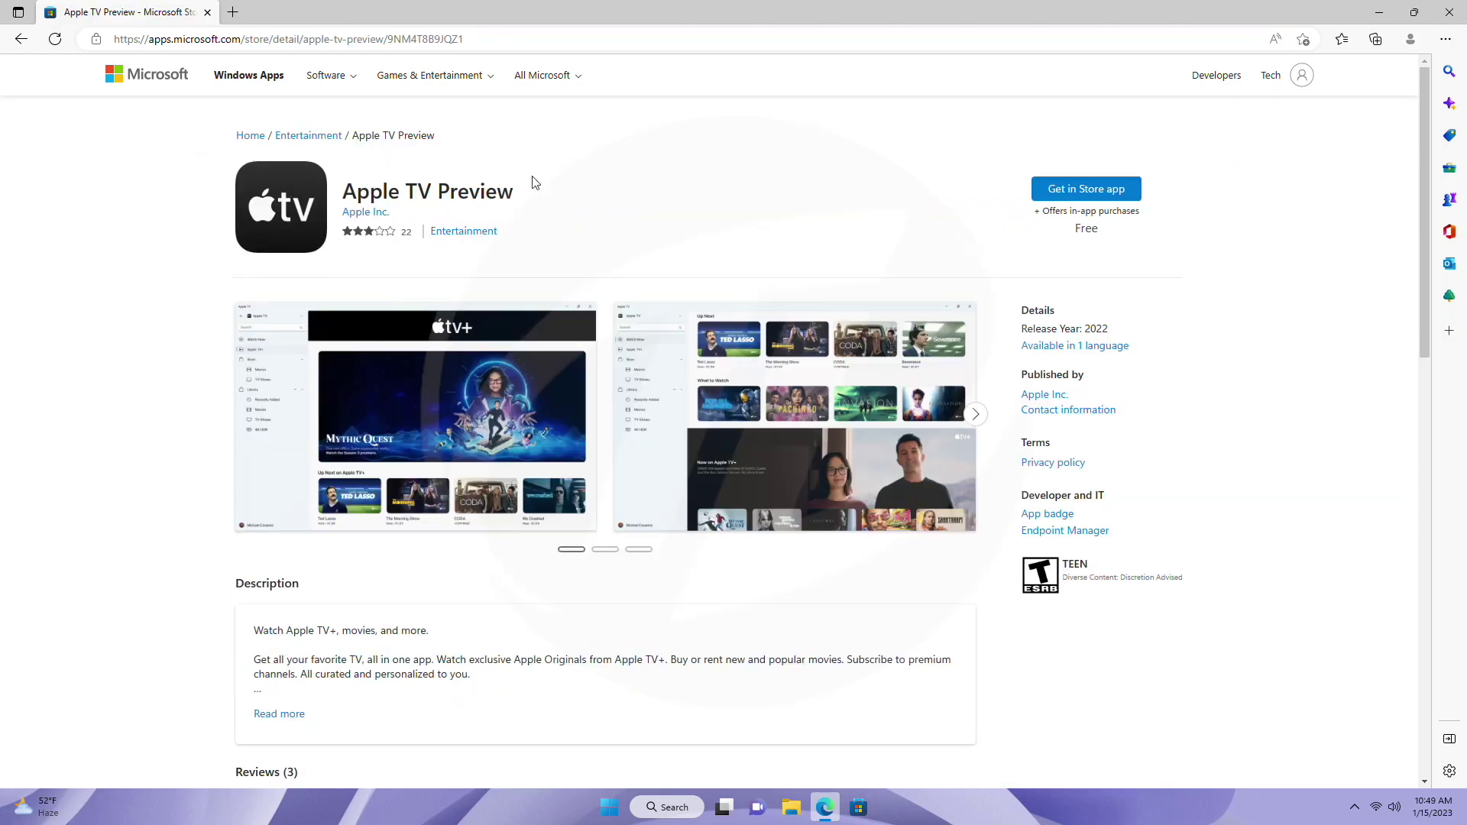
{"action": "left_click", "coordinate": [1053, 191]}
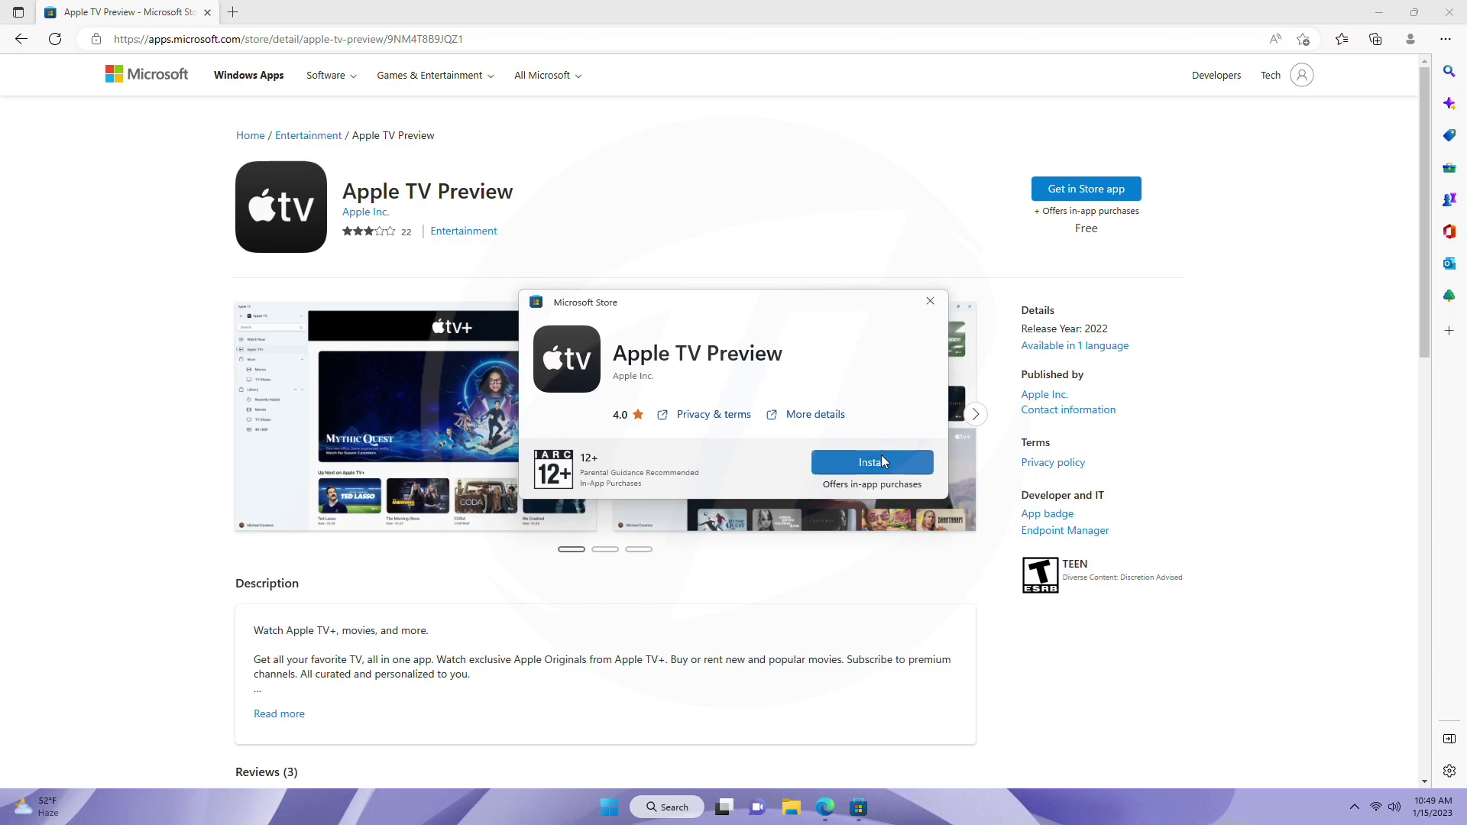
{"action": "left_click", "coordinate": [882, 461]}
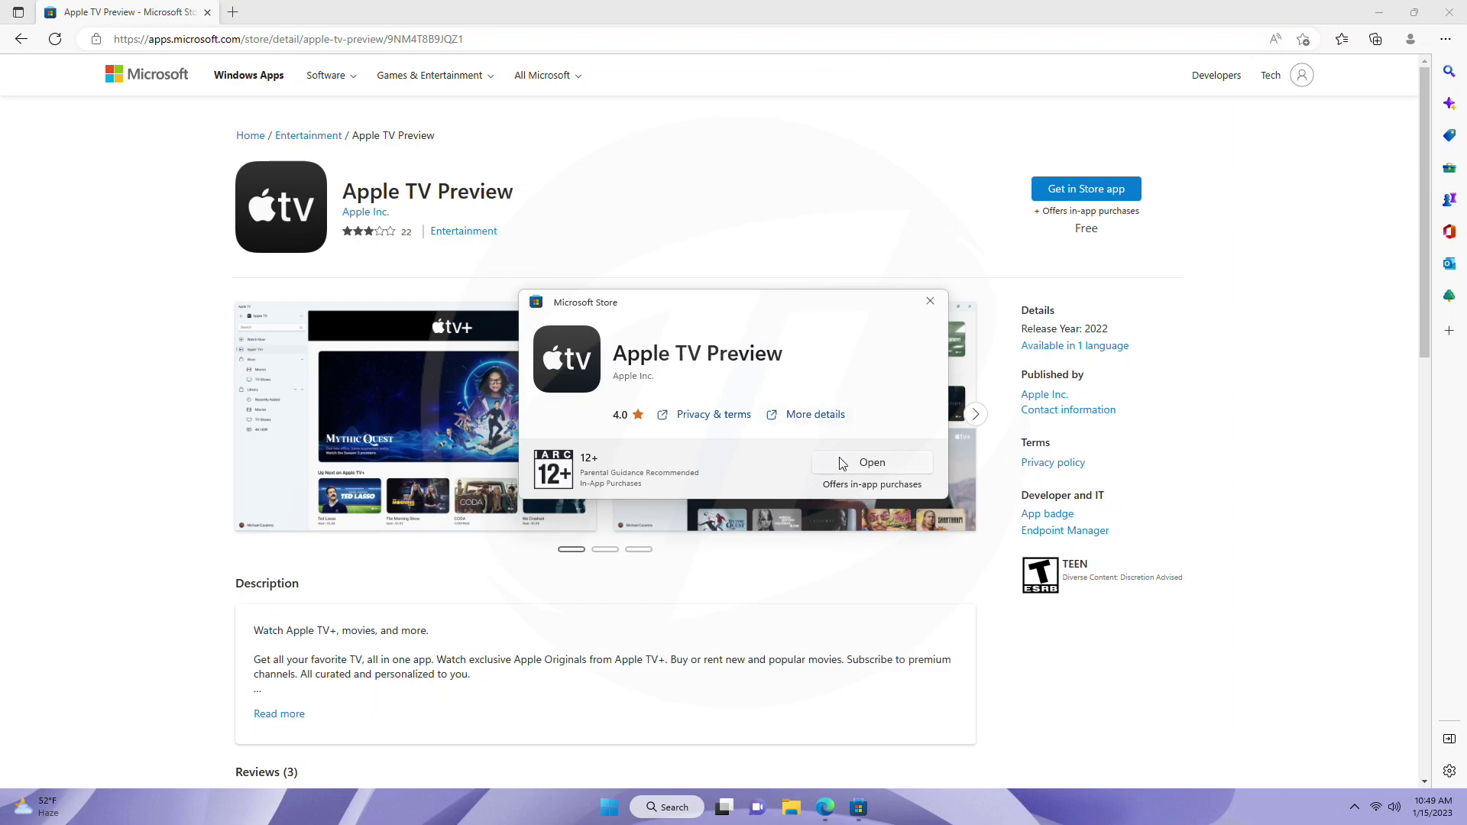
Step: Launch Apple TV, complete its agreement and welcome prompts, and close it along with the Store install window
{"action": "left_click", "coordinate": [866, 461]}
{"action": "left_click", "coordinate": [671, 535]}
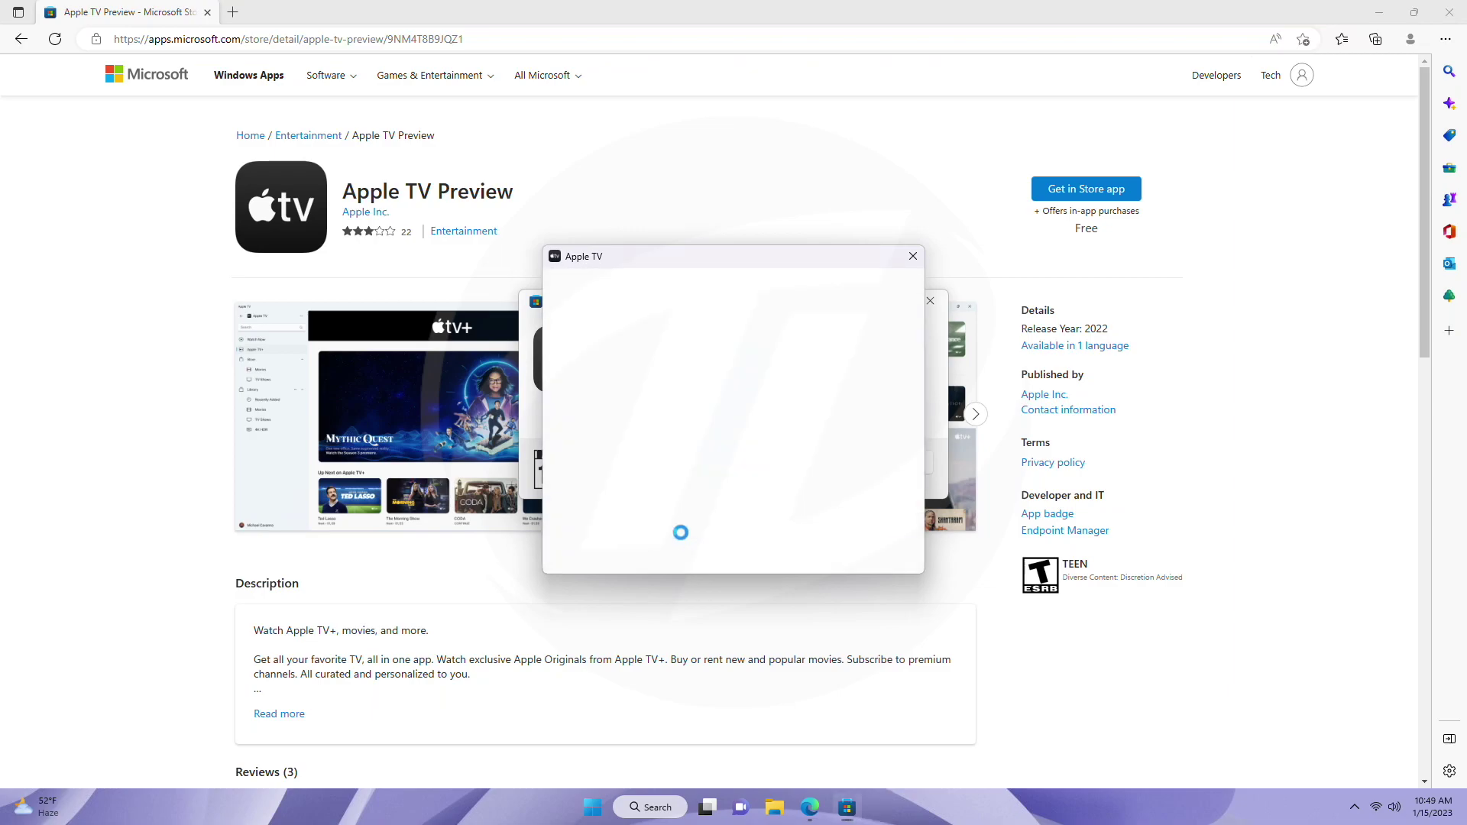
{"action": "left_click", "coordinate": [854, 572]}
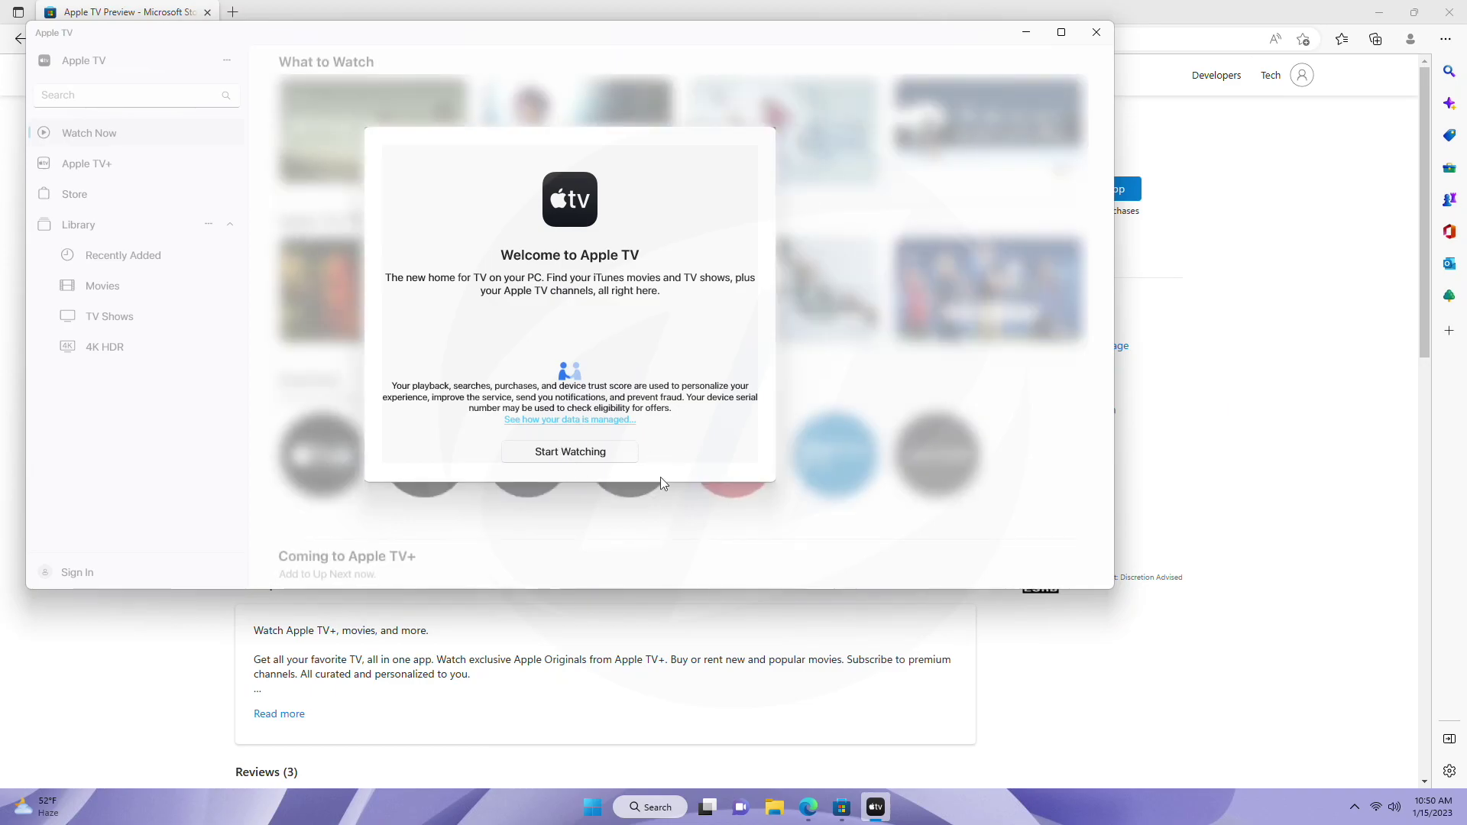
{"action": "left_click", "coordinate": [608, 456]}
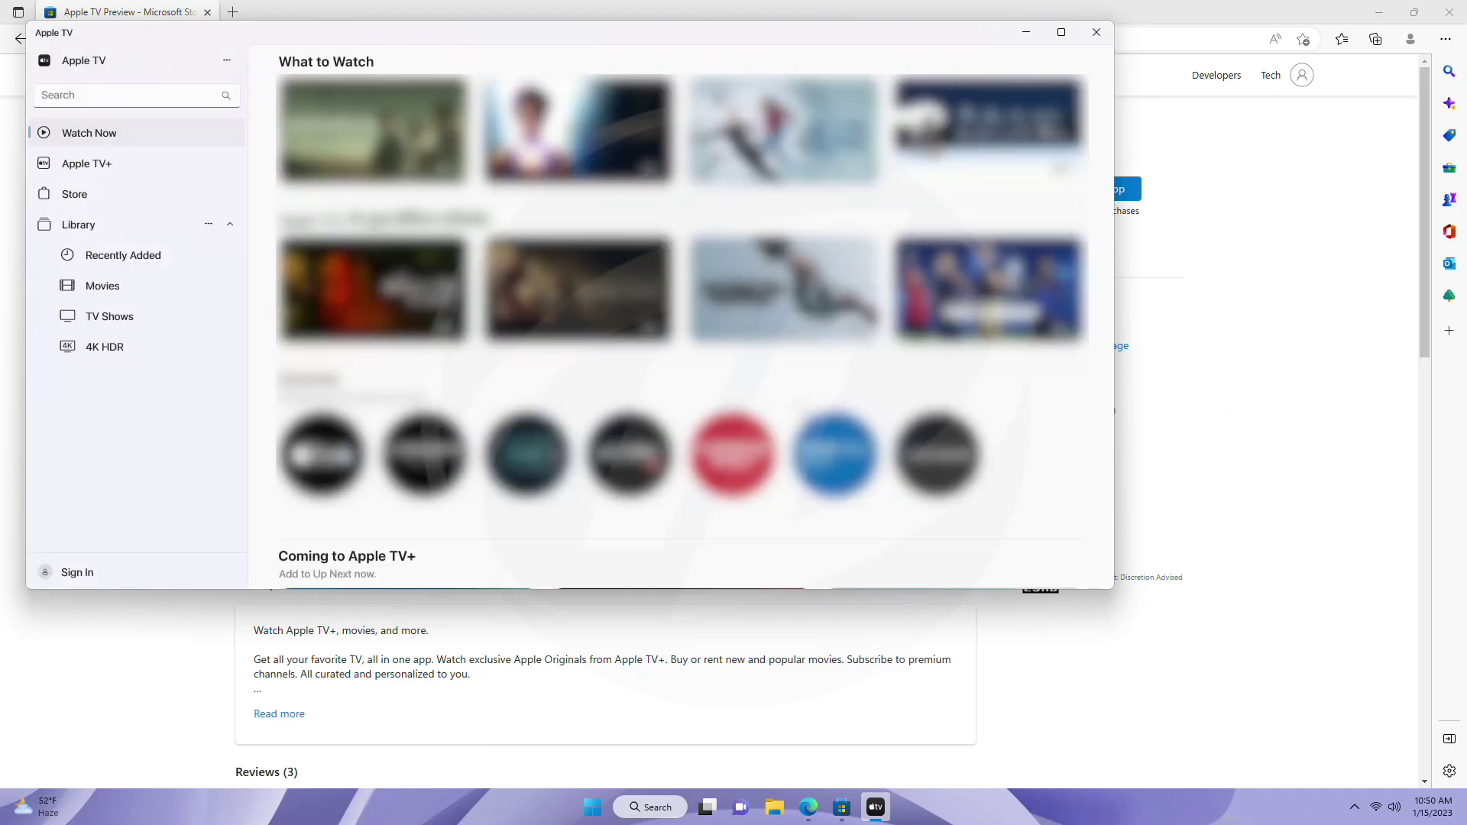
{"action": "left_click", "coordinate": [1091, 34]}
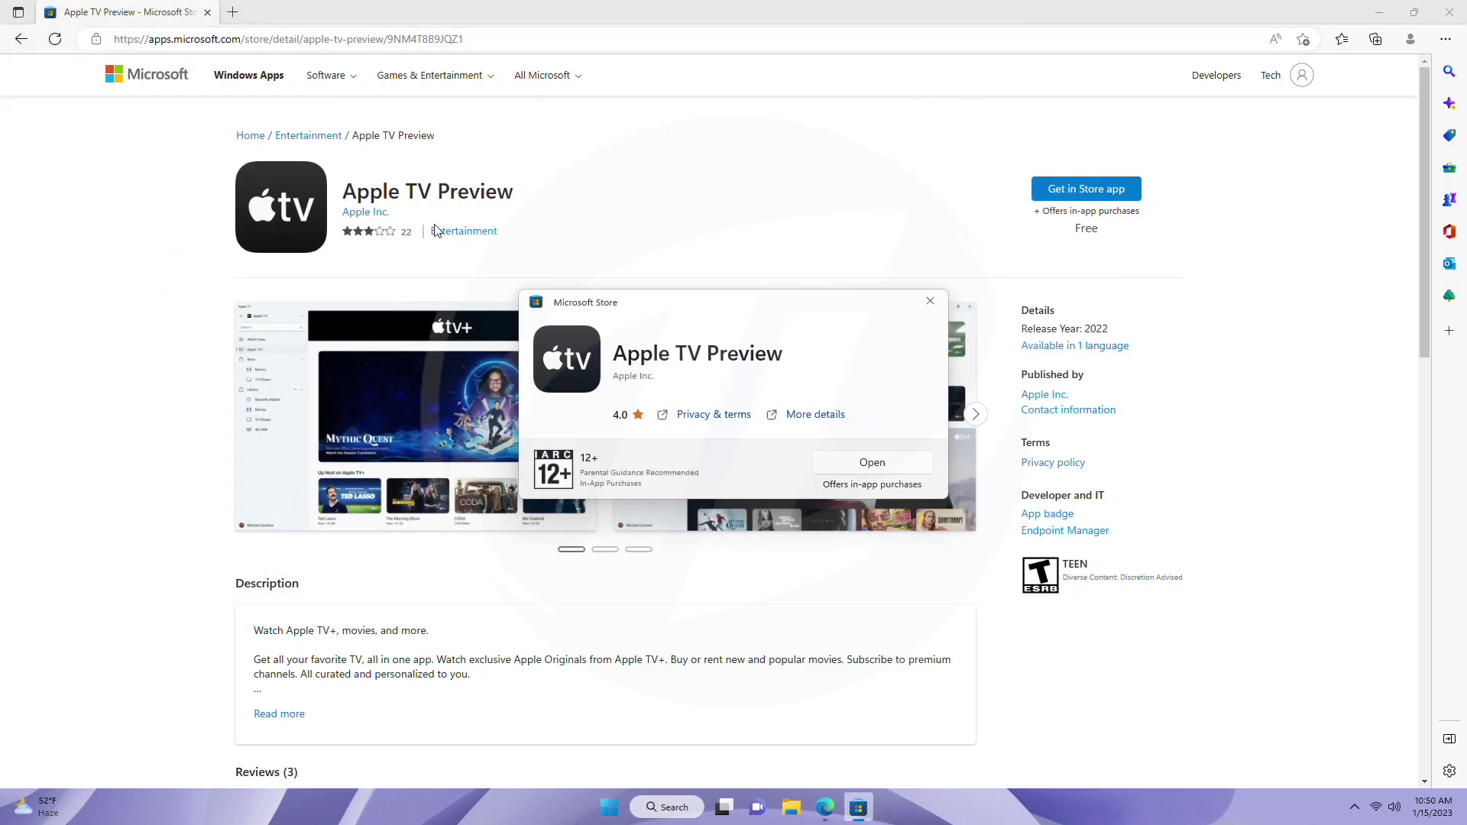
{"action": "left_click", "coordinate": [930, 301]}
Step: Return to the Microsoft apps home page, search for "apple devices", and install Apple Devices Preview through the Store
{"action": "key", "text": "alt+Left"}
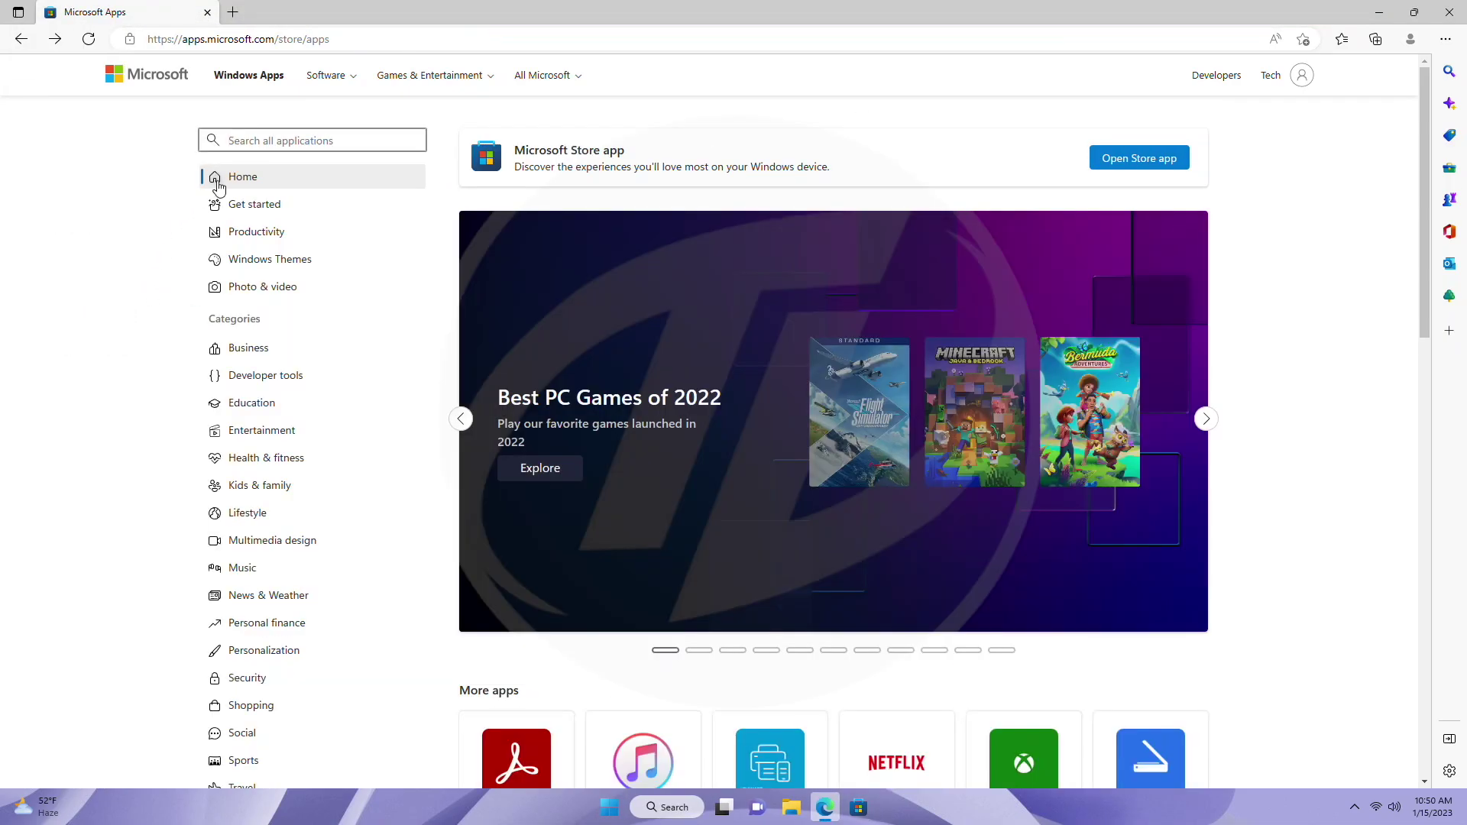
{"action": "type", "text": "apple devices"}
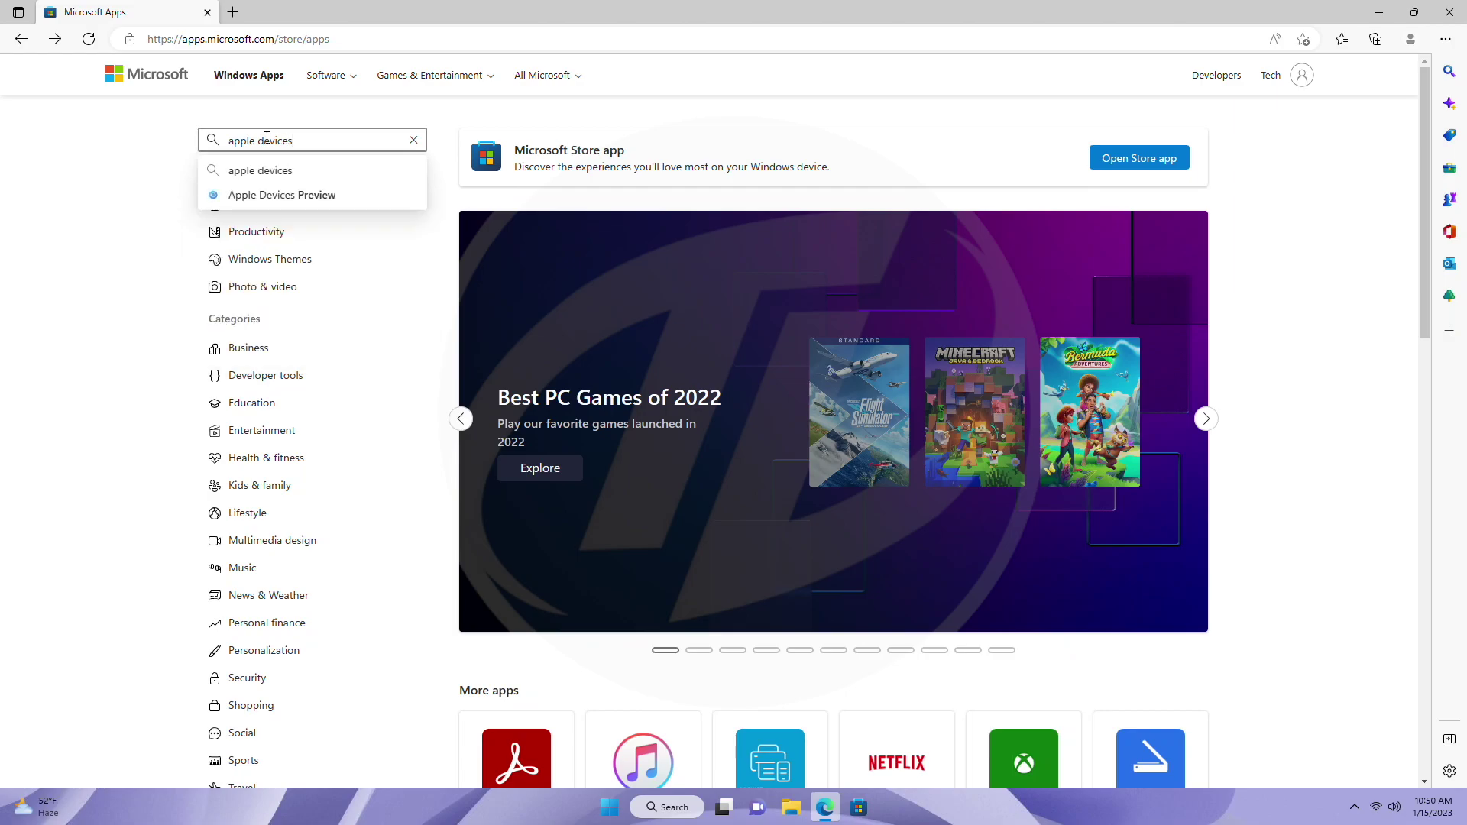
{"action": "left_click", "coordinate": [275, 198]}
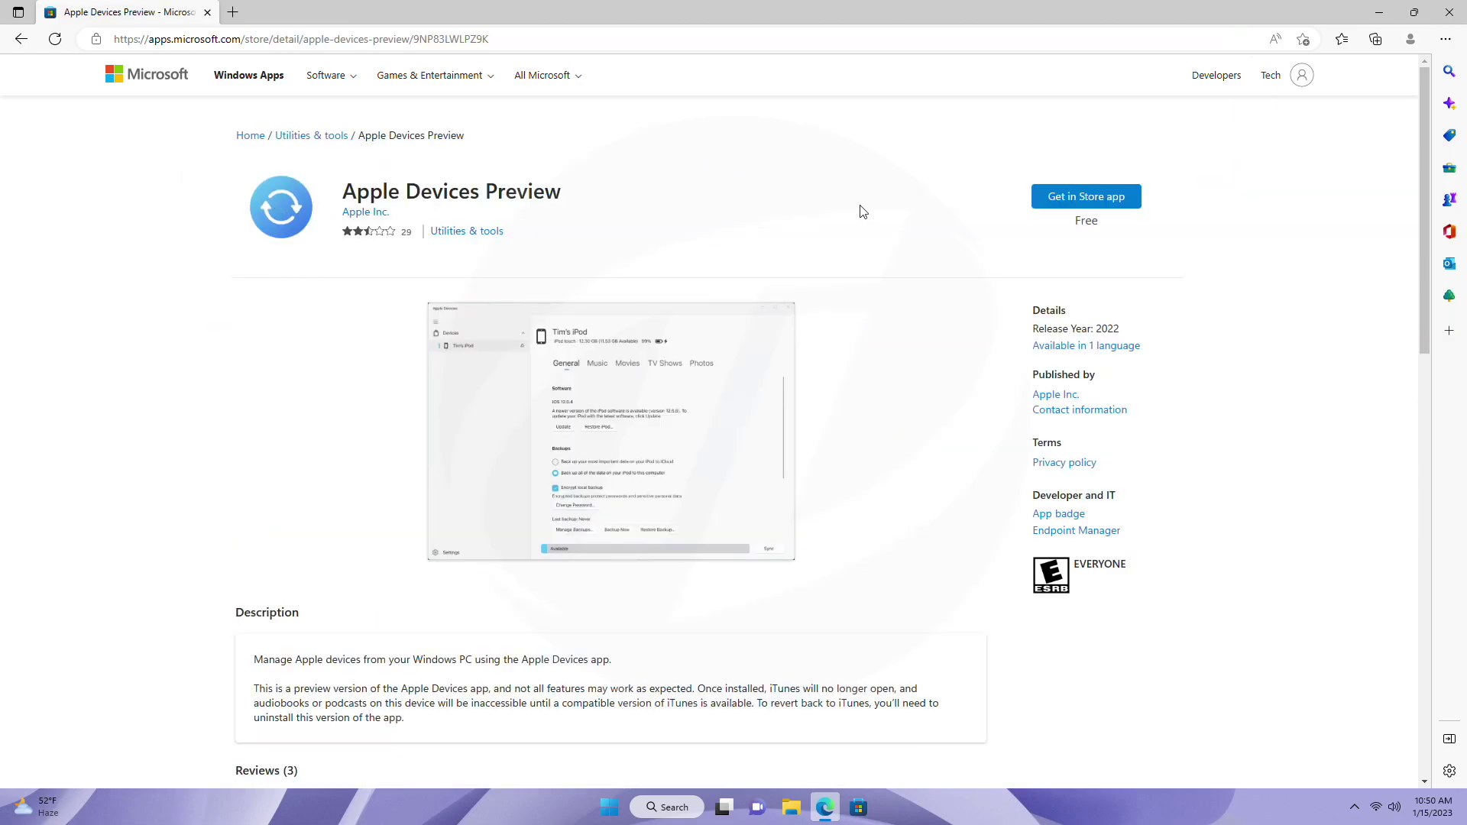
{"action": "left_click", "coordinate": [1083, 203]}
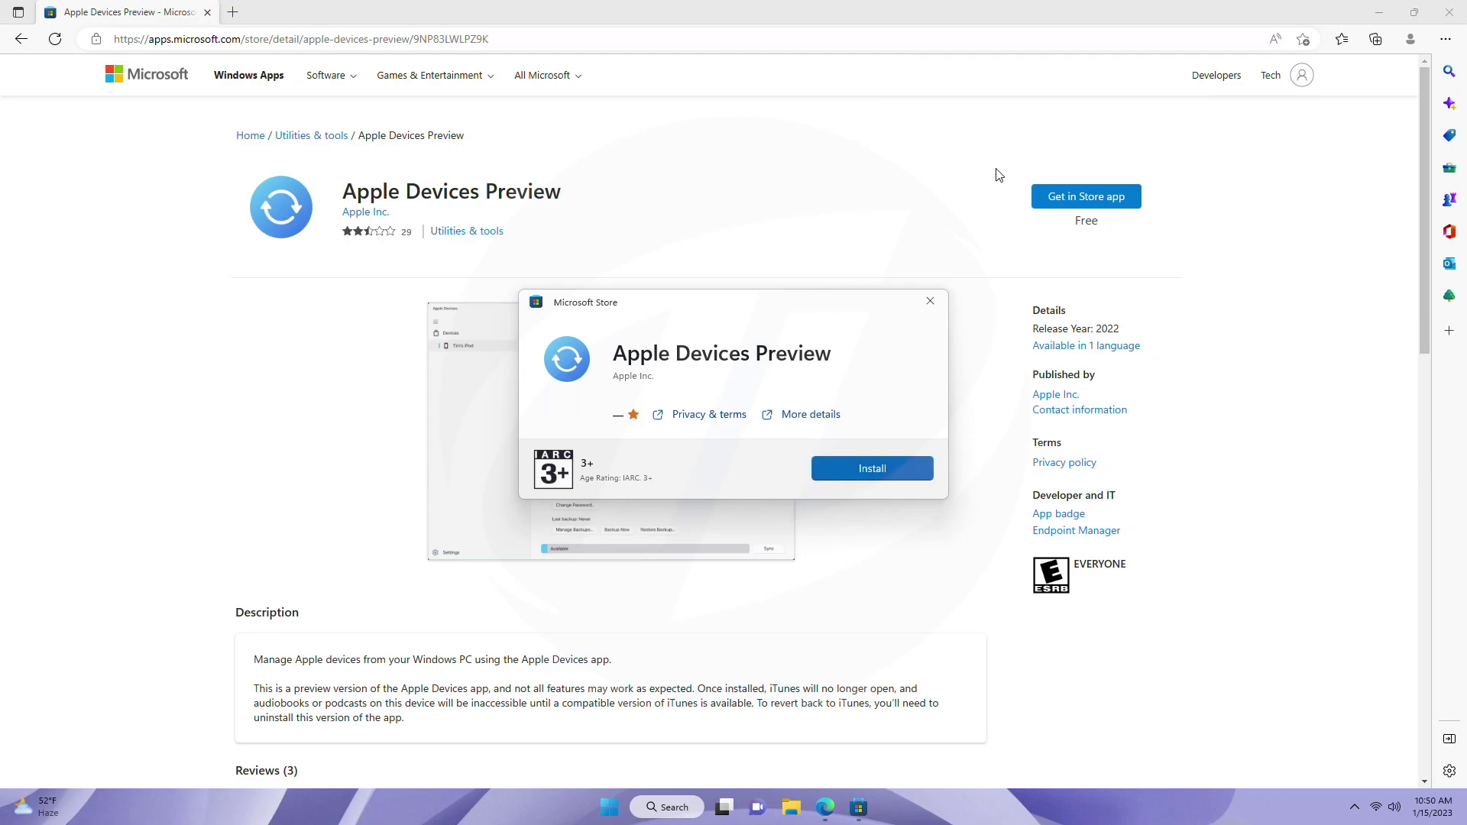
{"action": "left_click", "coordinate": [860, 467]}
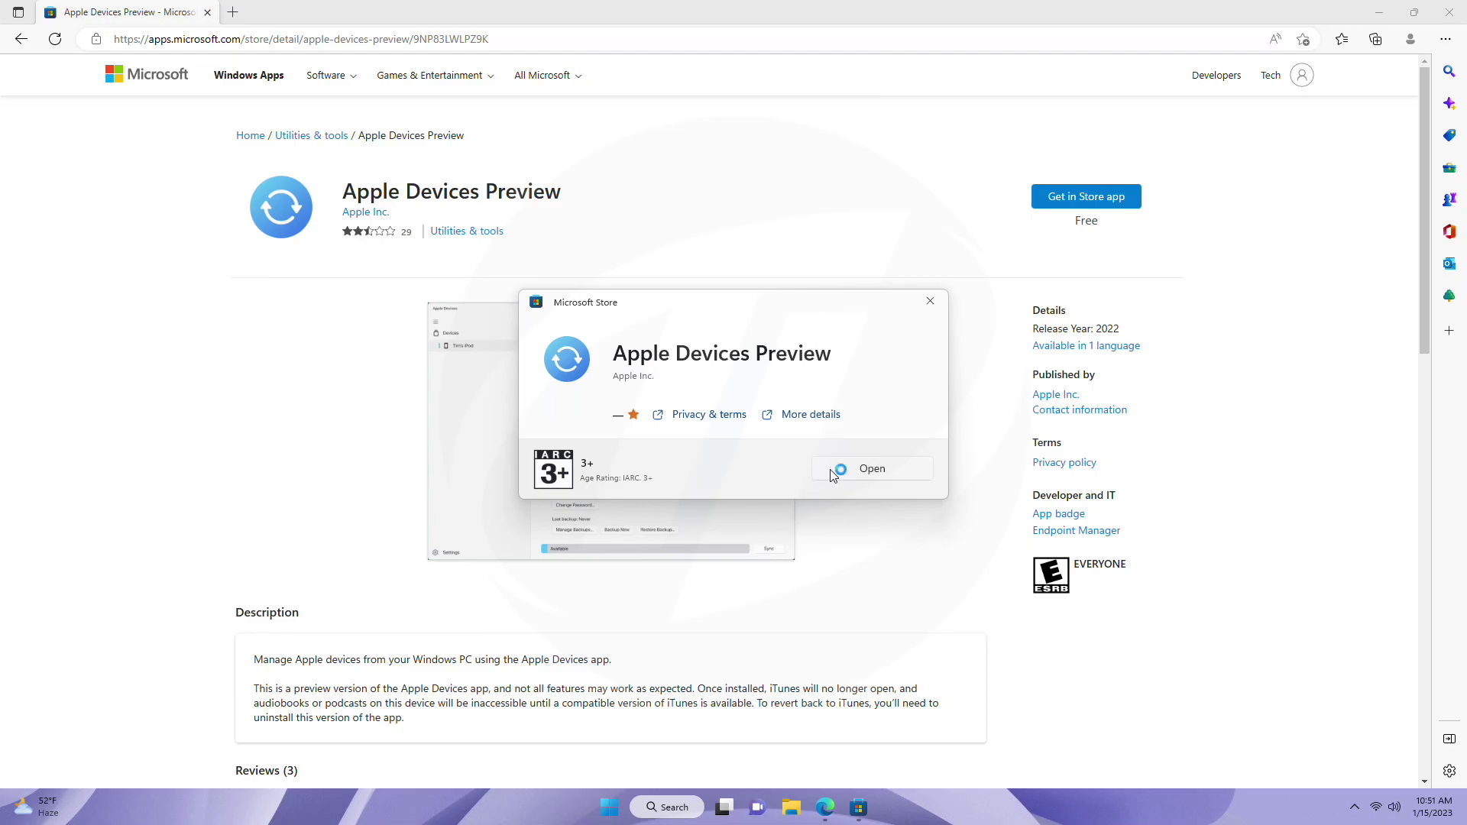
Step: Agree to the Apple Devices software license agreement and continue past its welcome screen
{"action": "left_click", "coordinate": [680, 541]}
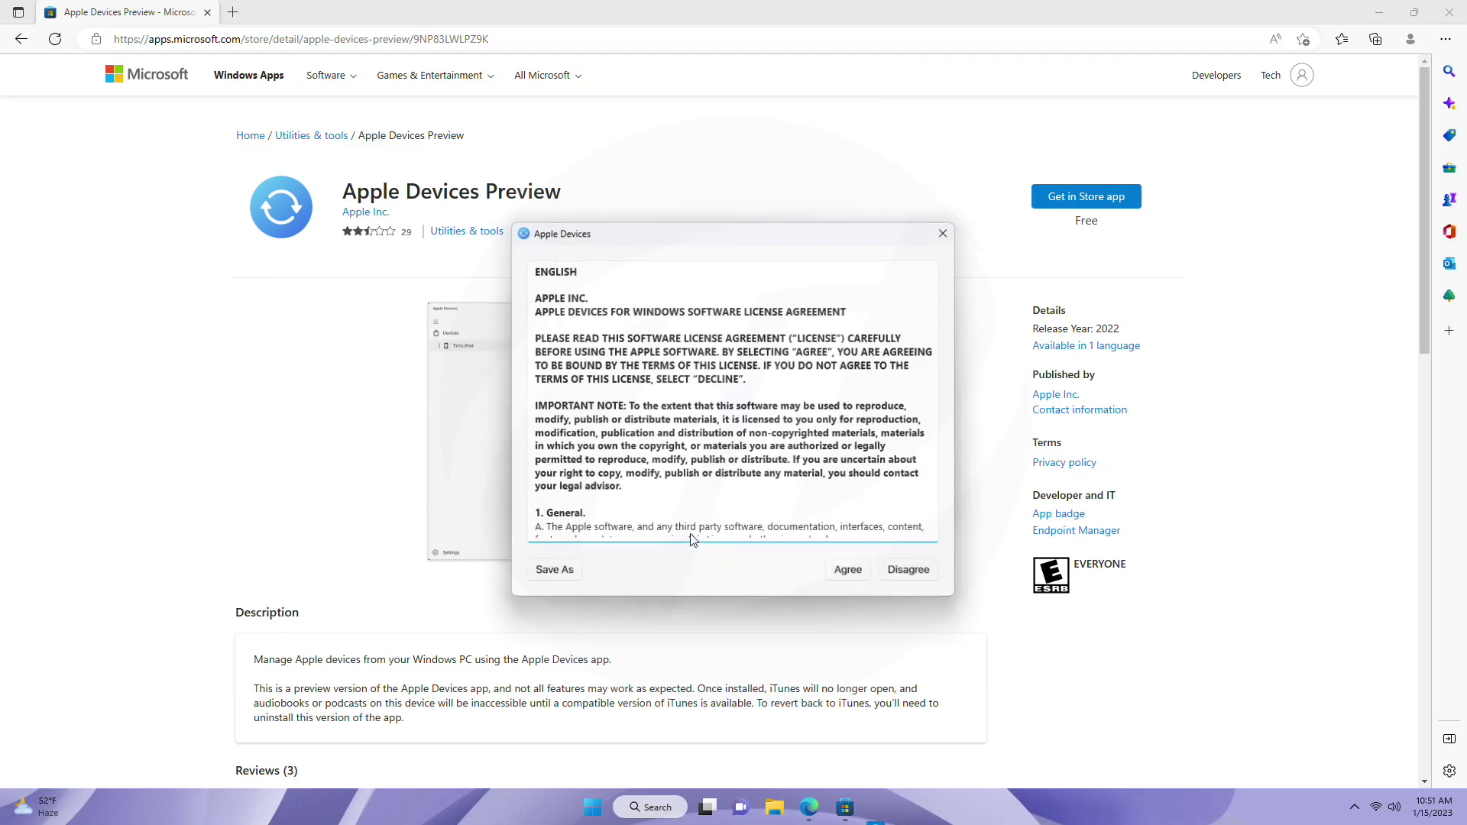
{"action": "left_click", "coordinate": [850, 571]}
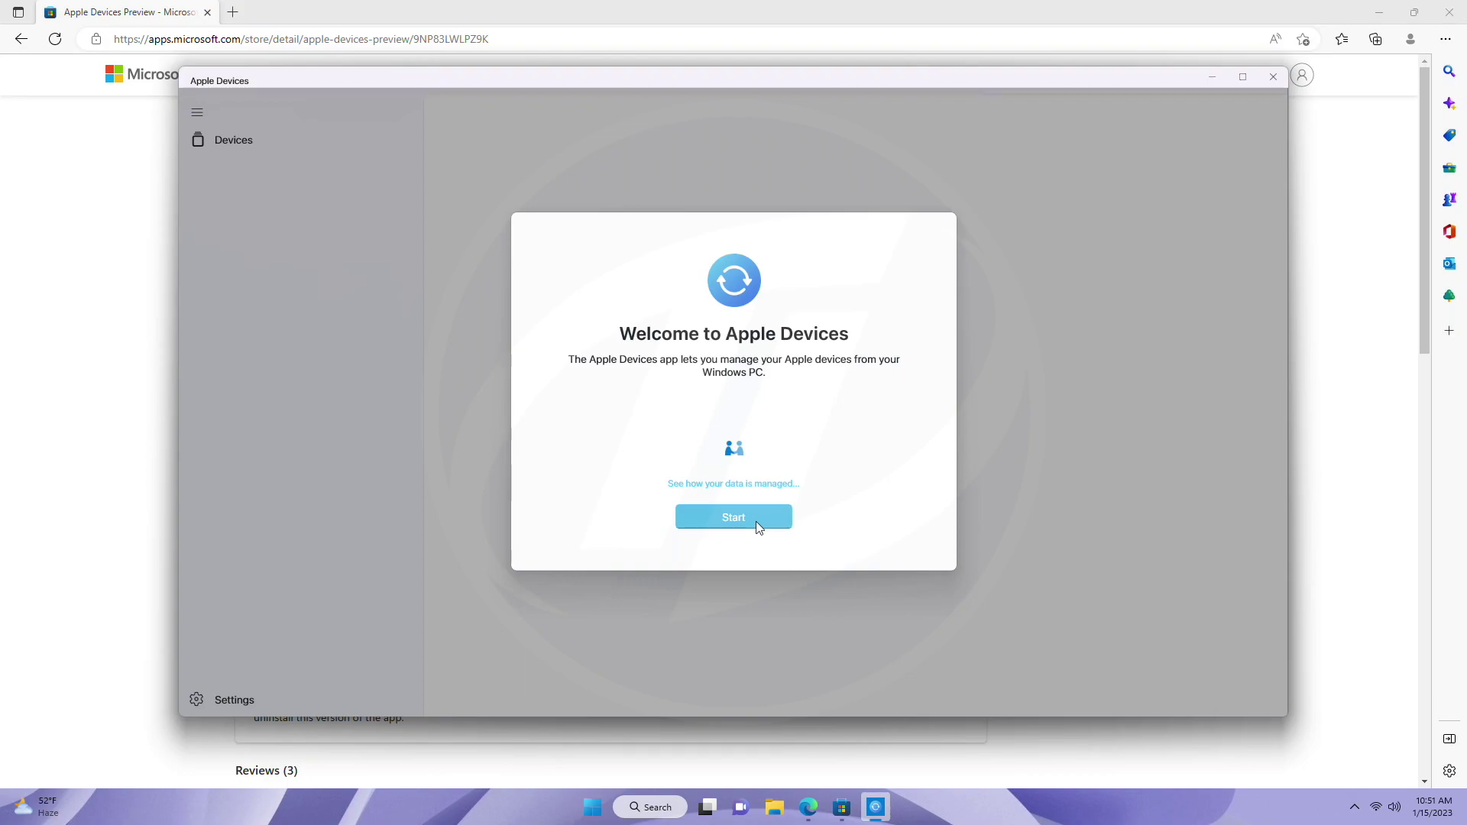
{"action": "left_click", "coordinate": [758, 527]}
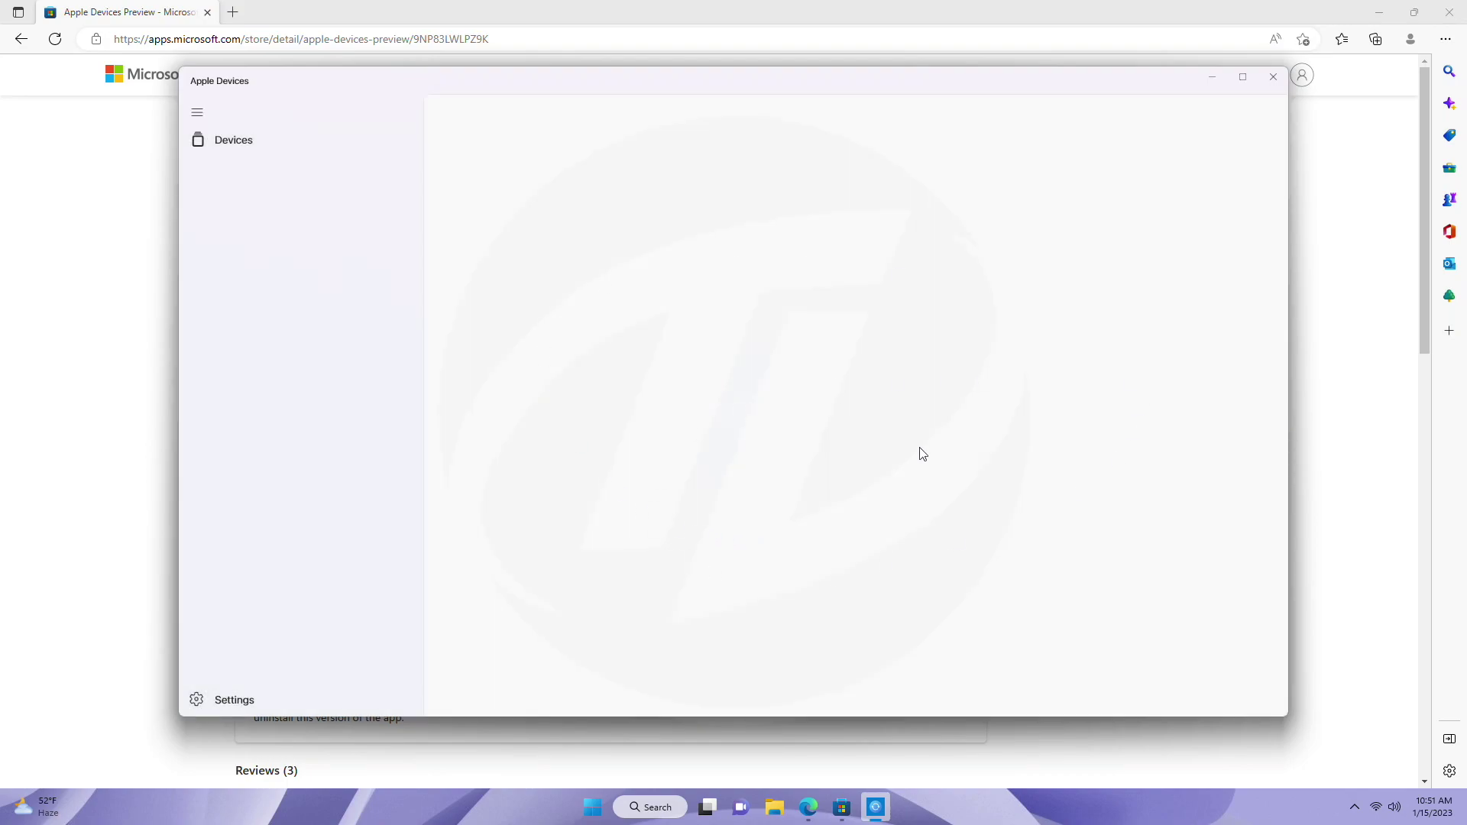
Step: View the version information in the Apple Devices settings and close the app
{"action": "left_click", "coordinate": [267, 698]}
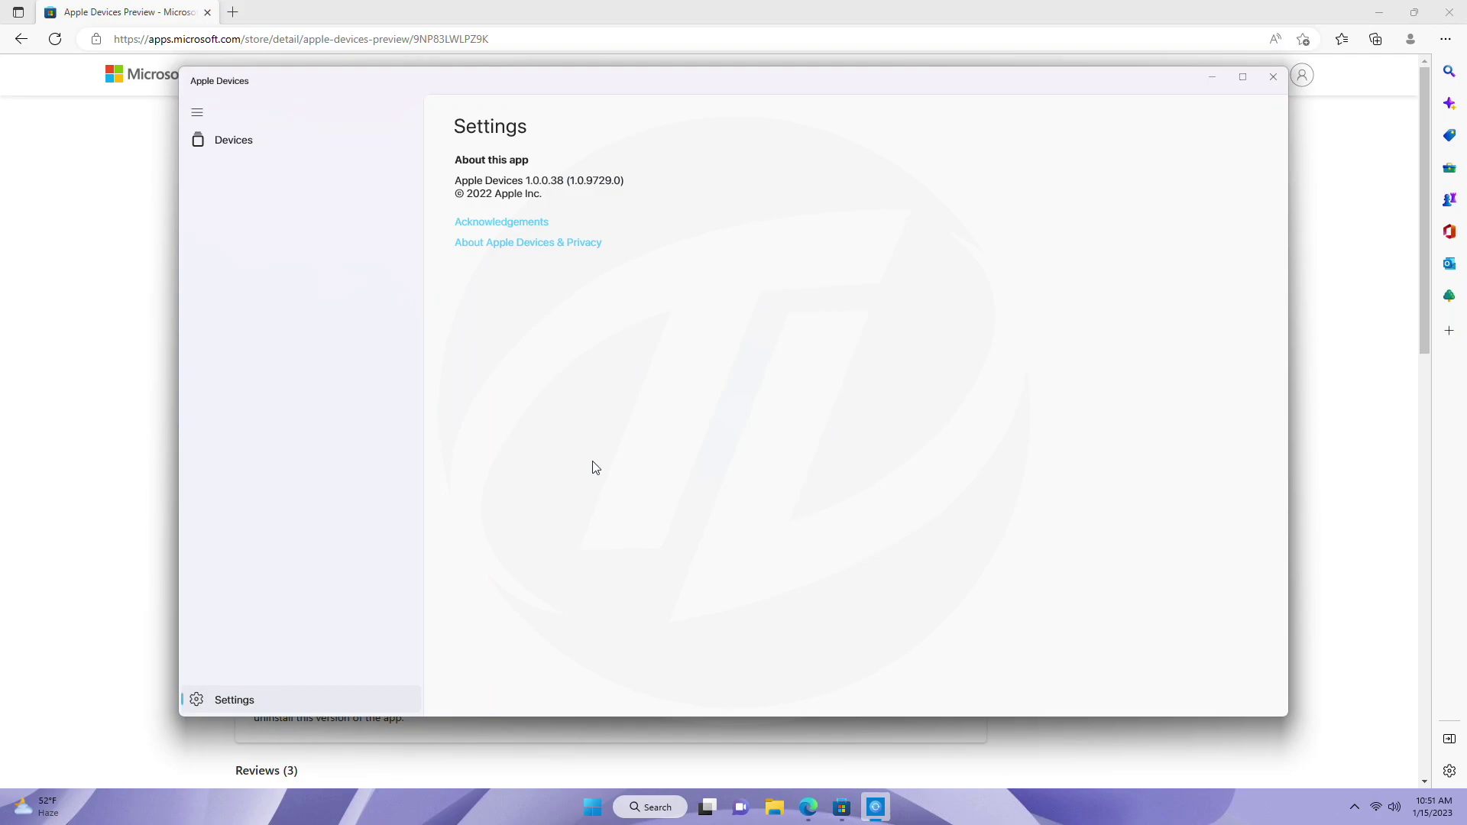
{"action": "left_click", "coordinate": [196, 699]}
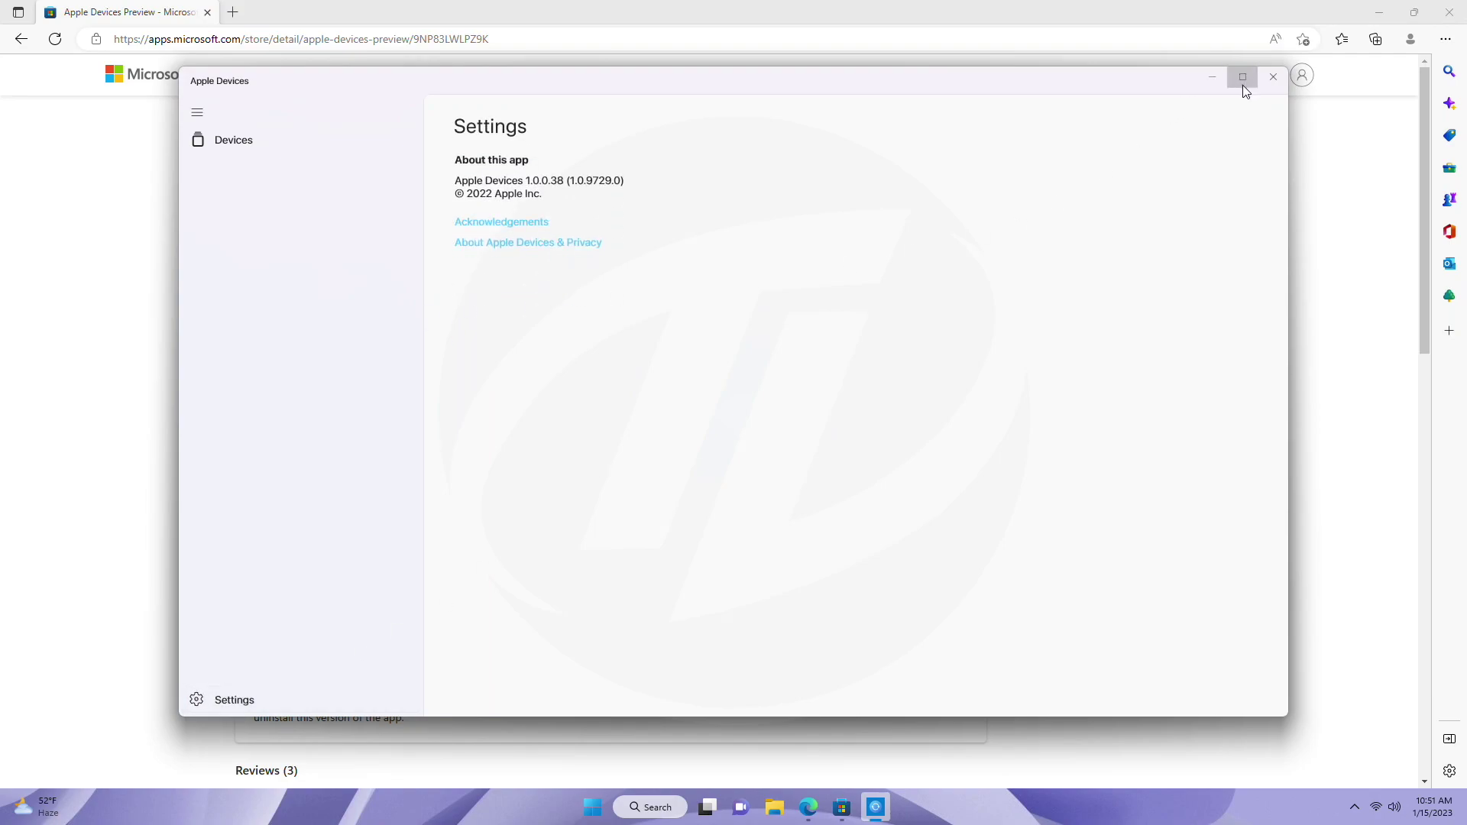
{"action": "left_click", "coordinate": [1265, 84]}
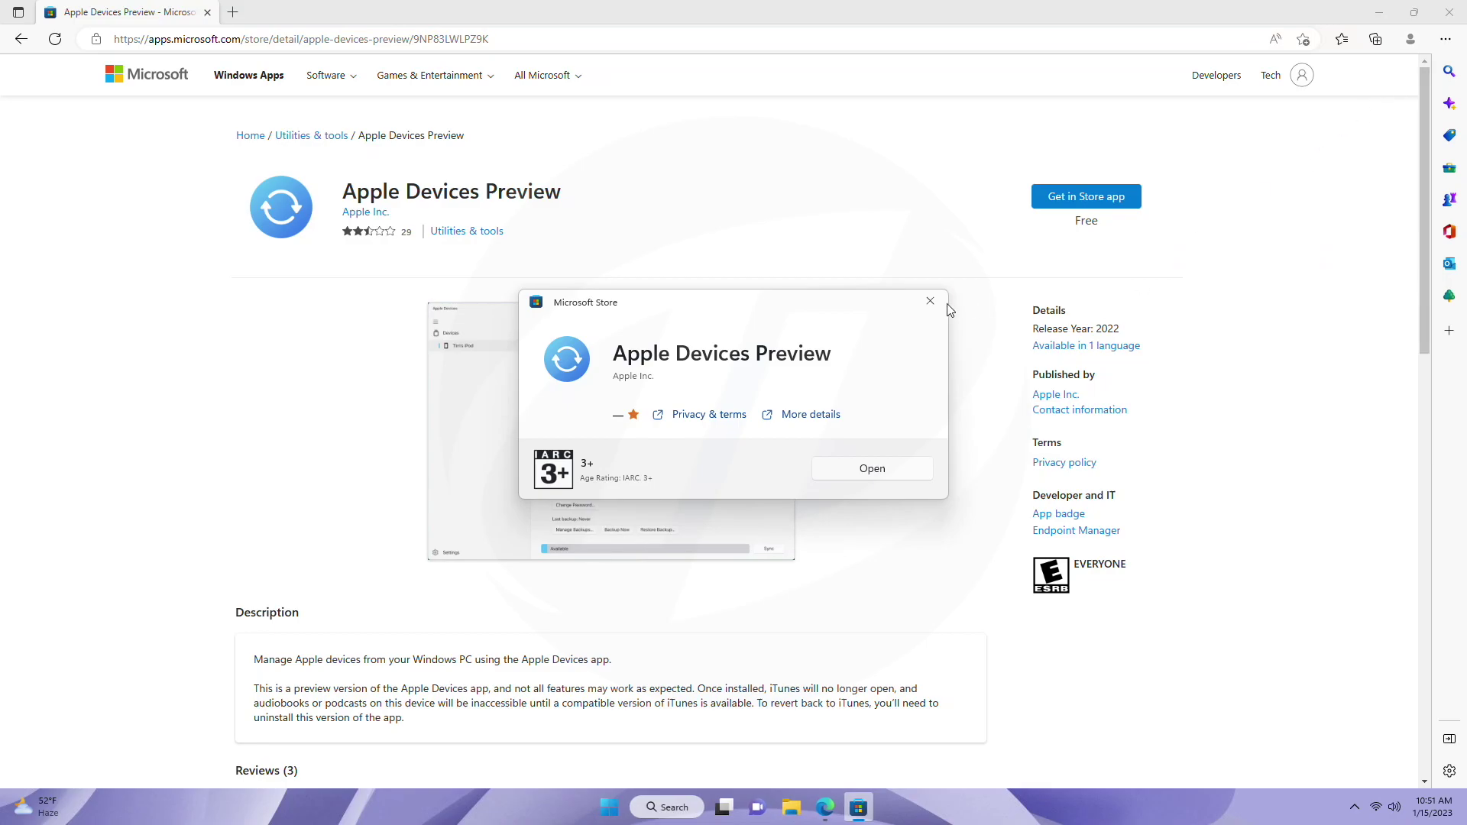